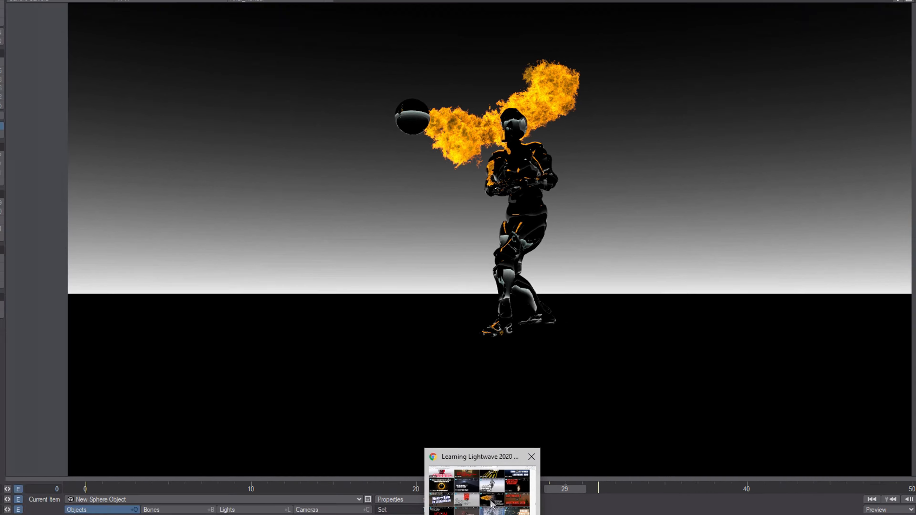
Show the scene as wireframe and open the sphere's FX Emitter settings (birth rate 500, limit 10000).
left_click(492, 504)
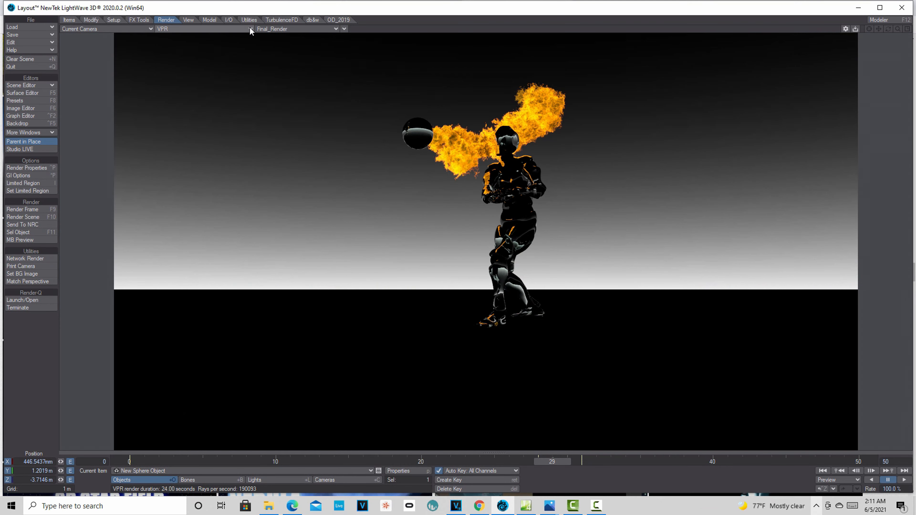
left_click(250, 28)
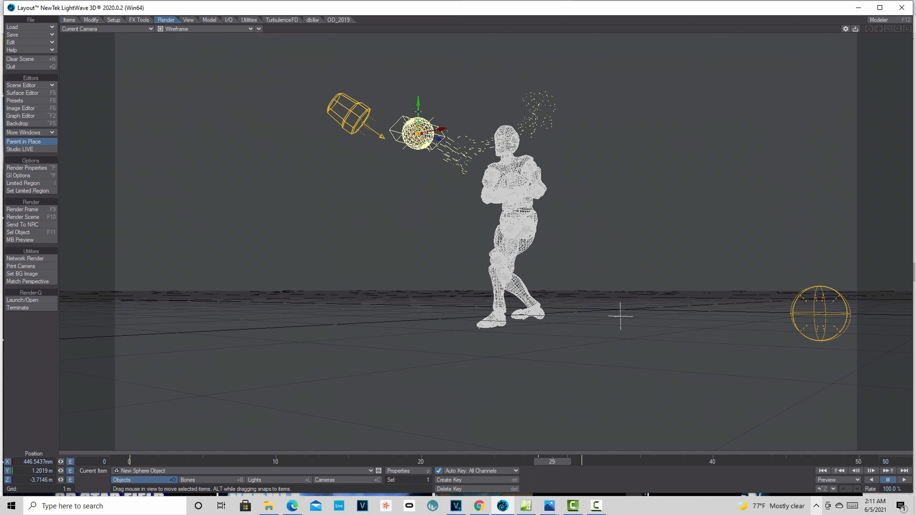
left_click(399, 472)
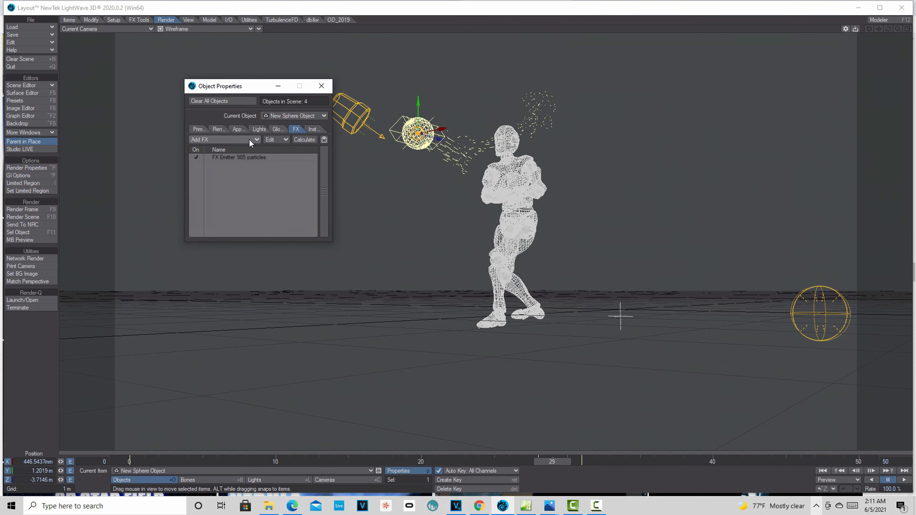
double_click(260, 159)
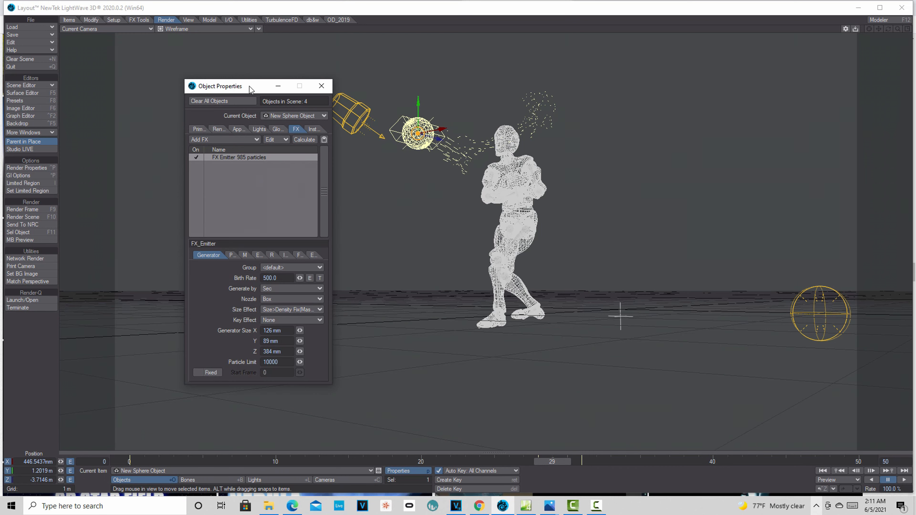
left_click_drag(246, 88, 167, 99)
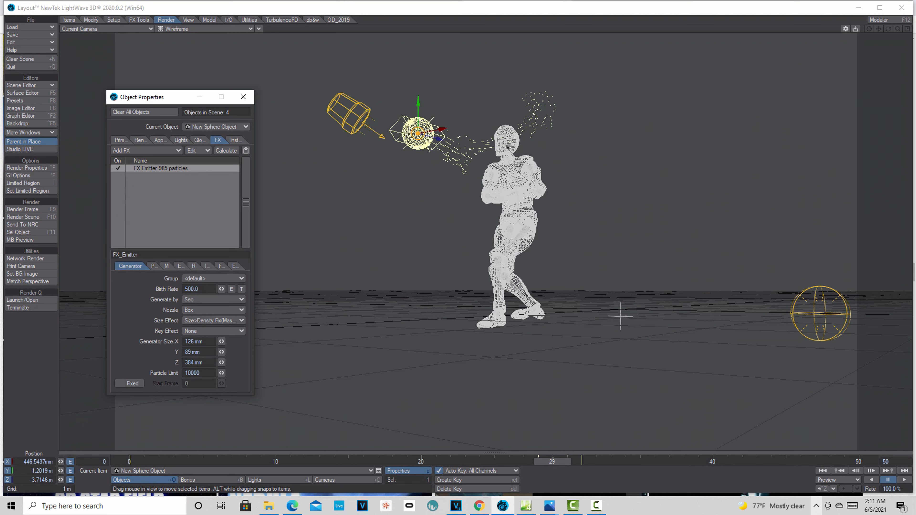
Check the emitter's Particle and Generator tabs, ending on Motion: velocity 100%, zero explosion and vibration.
left_click(153, 267)
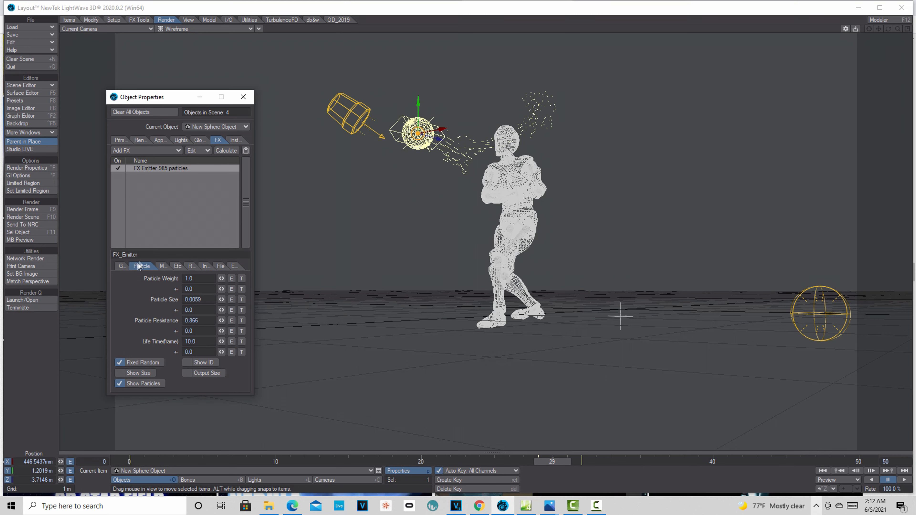
left_click(117, 266)
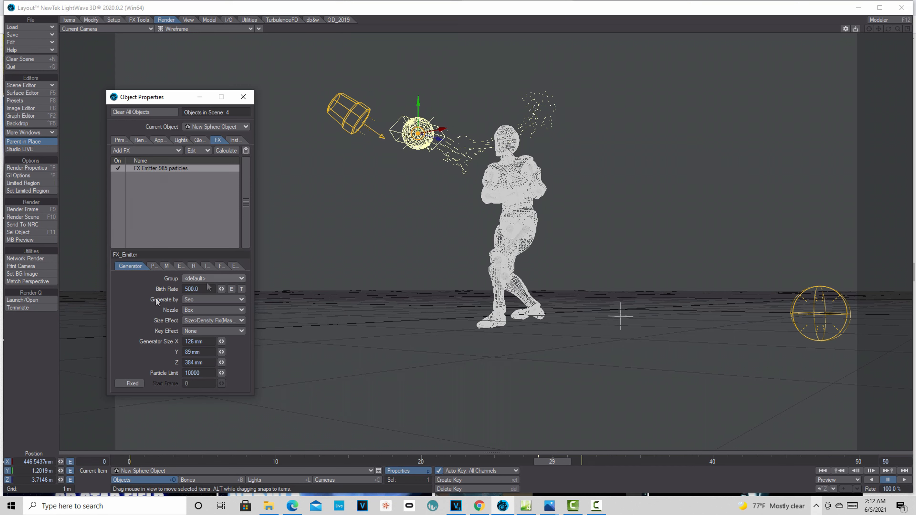
left_click(154, 265)
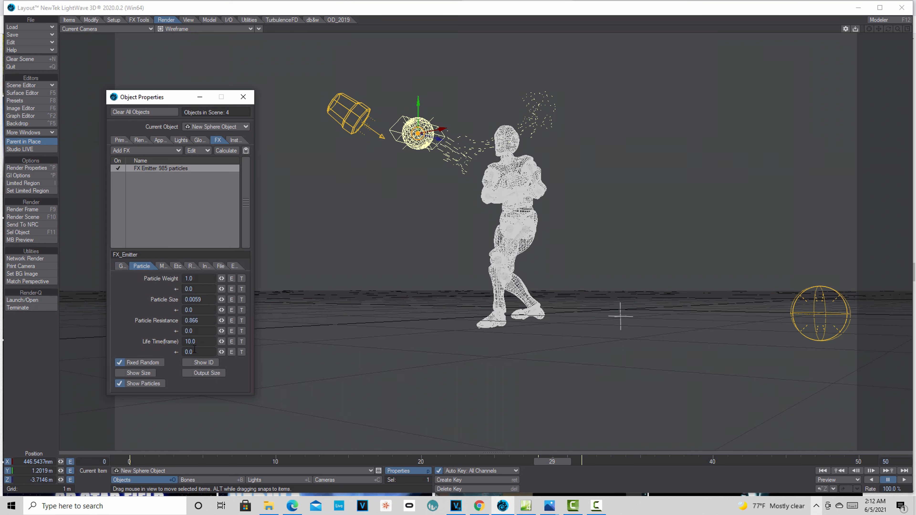
left_click(165, 268)
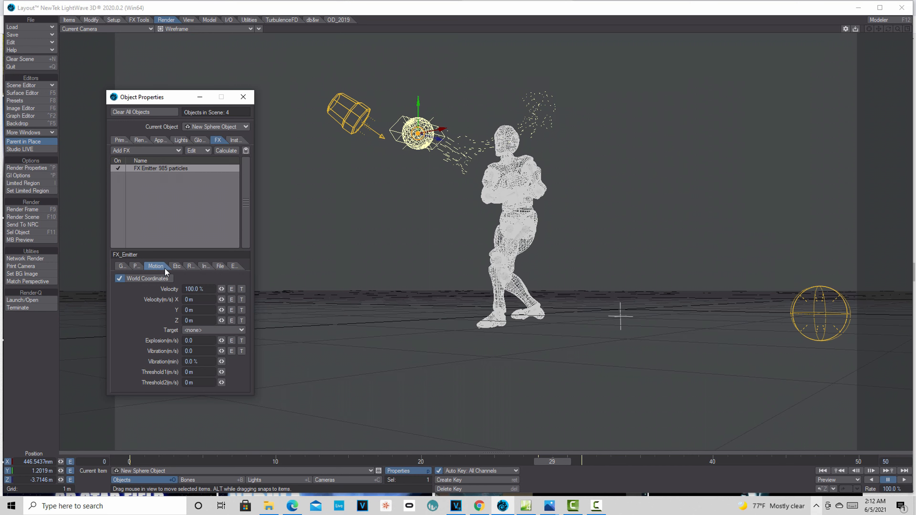
Nudge the explosion speed up slightly and play the animation from frame 0 to watch the particles.
left_click(176, 267)
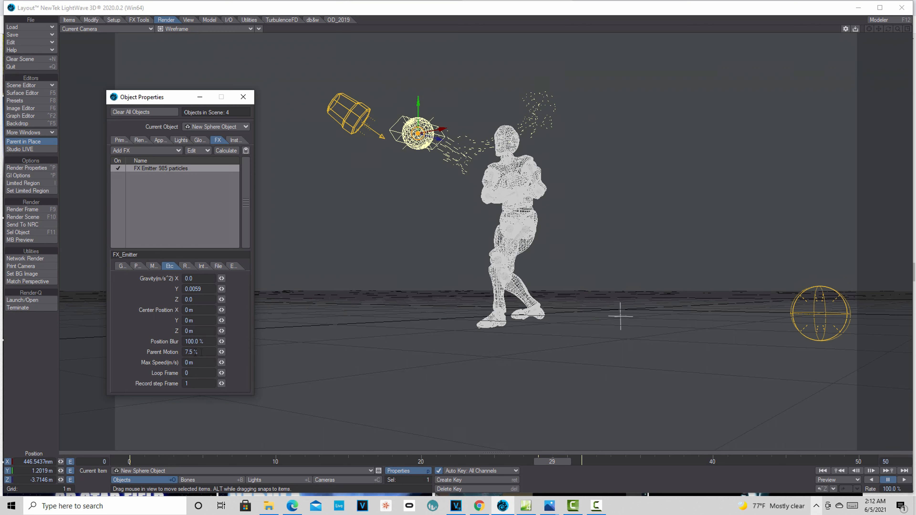
left_click(155, 266)
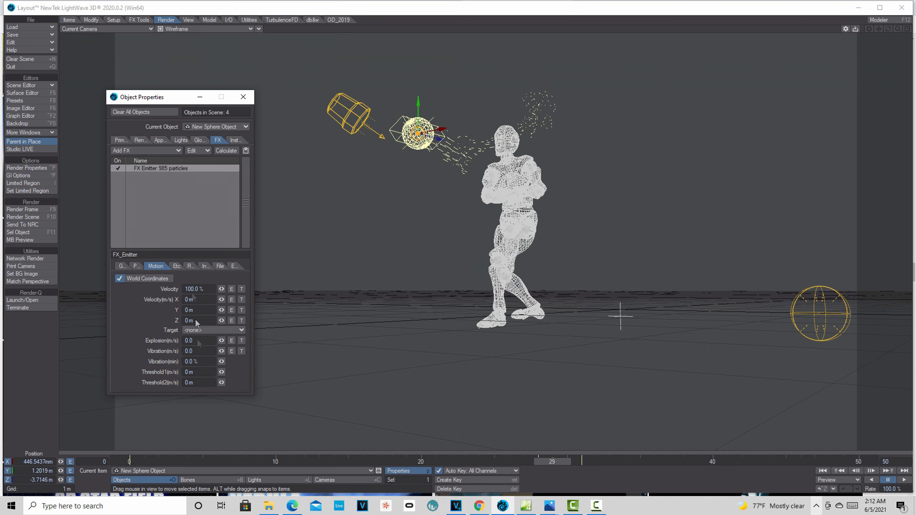
left_click_drag(222, 343, 223, 342)
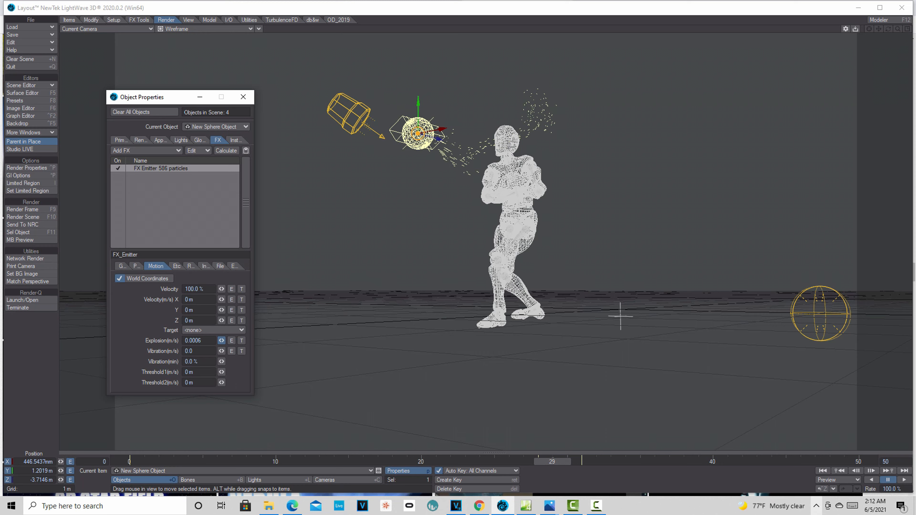
left_click(823, 470)
left_click(903, 480)
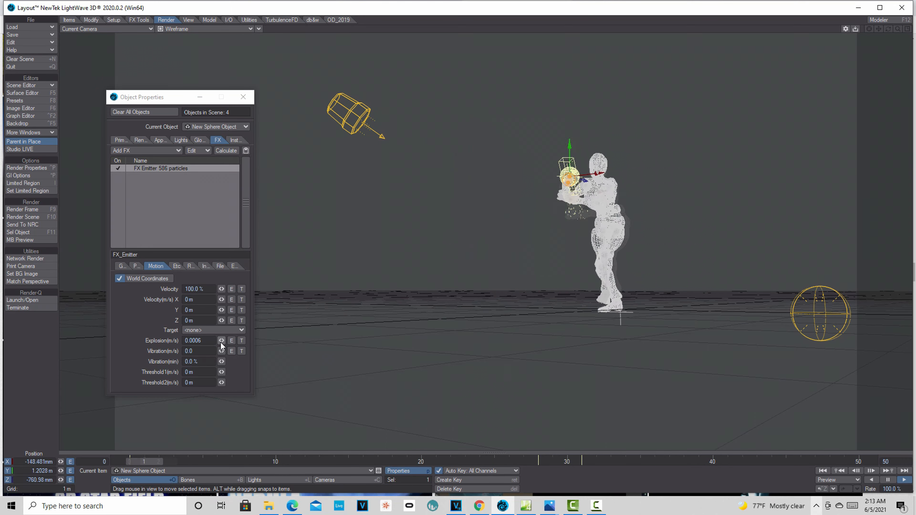
left_click(888, 481)
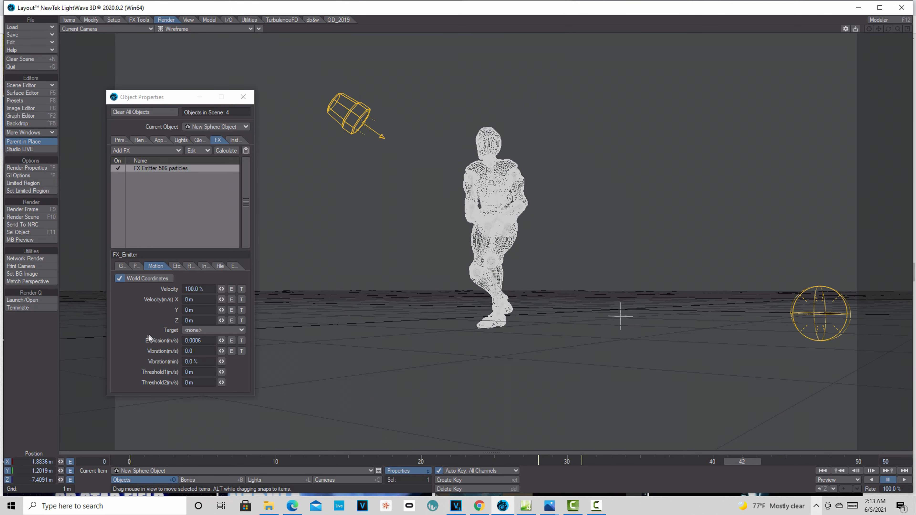
Set explosion speed to 2.0 and replay from the start, pausing at frame 47.
left_click(194, 341)
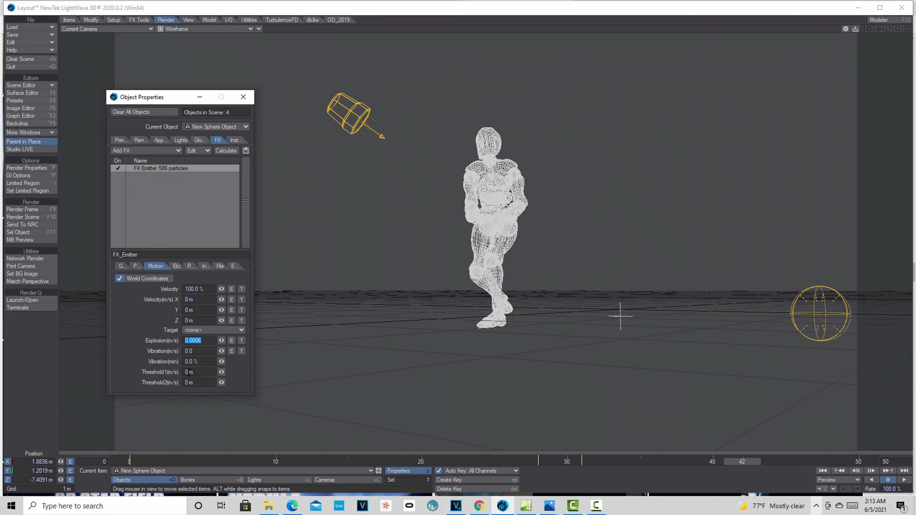
type("2")
key("Tab")
left_click(821, 471)
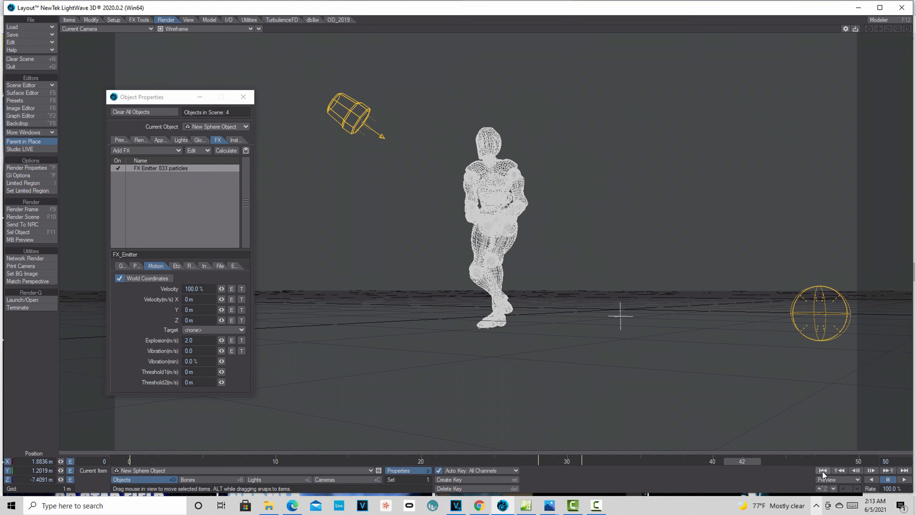
left_click(822, 471)
left_click(903, 480)
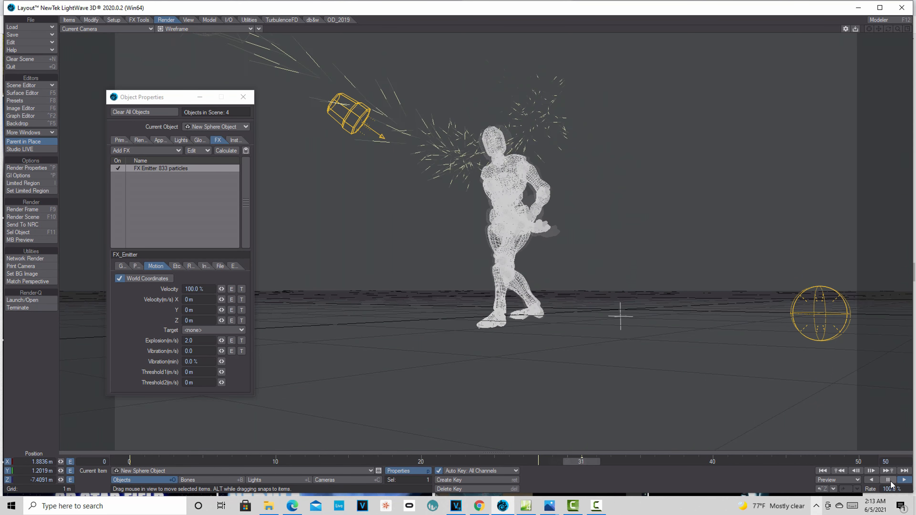
left_click(890, 481)
Reset explosion speed to 0.0 and close Object Properties.
left_click_drag(202, 340, 143, 372)
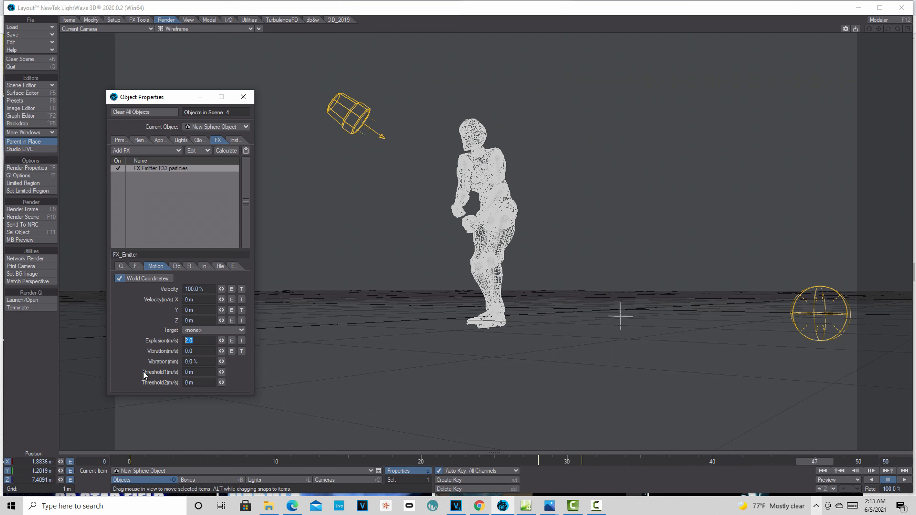
type("0")
key("Tab")
left_click(243, 96)
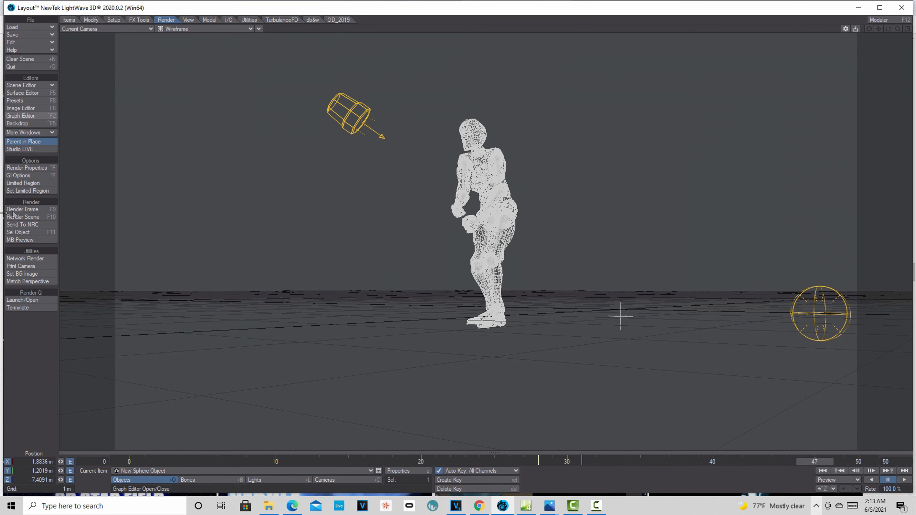
Look over the Volumetrics render settings, then close Render Properties.
left_click(27, 168)
left_click(265, 113)
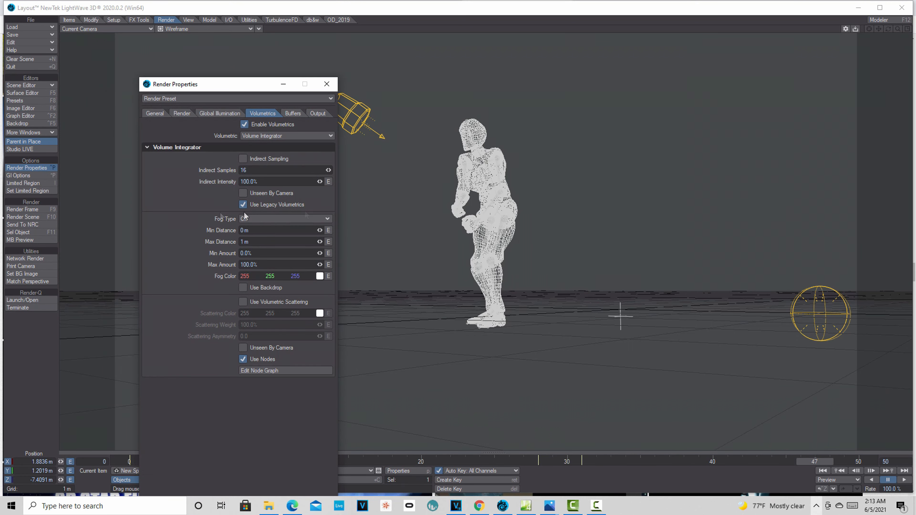
left_click(327, 84)
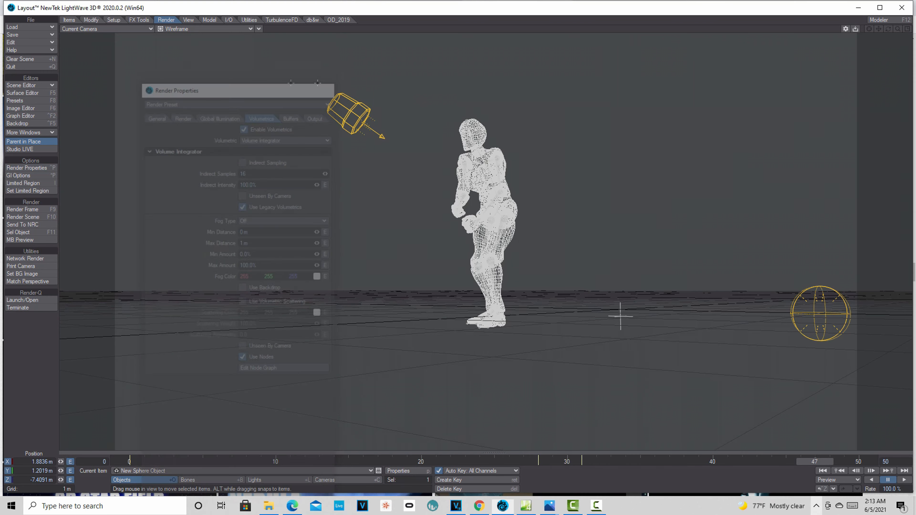
Open HyperVoxels 3.0 from the Effects window's Legacy Volumetrics list: Volume type, 55 mm particle size.
left_click(34, 123)
left_click(216, 145)
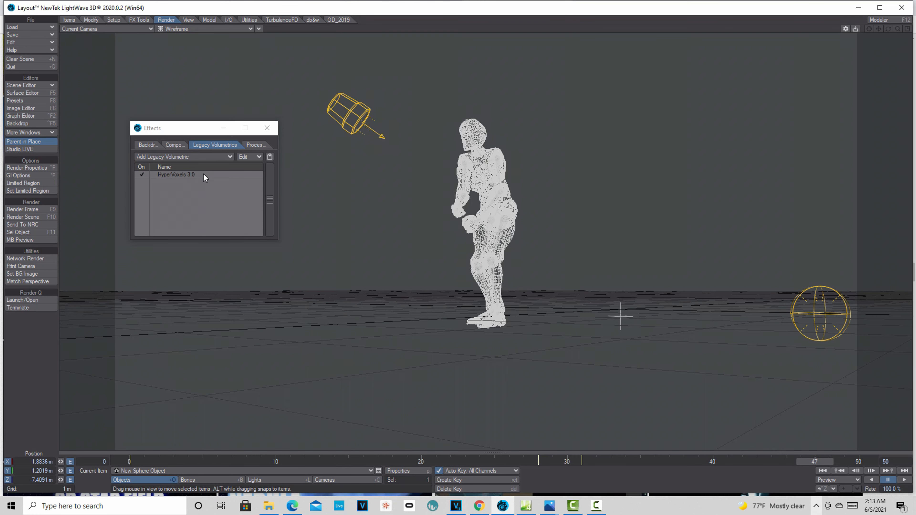
double_click(203, 174)
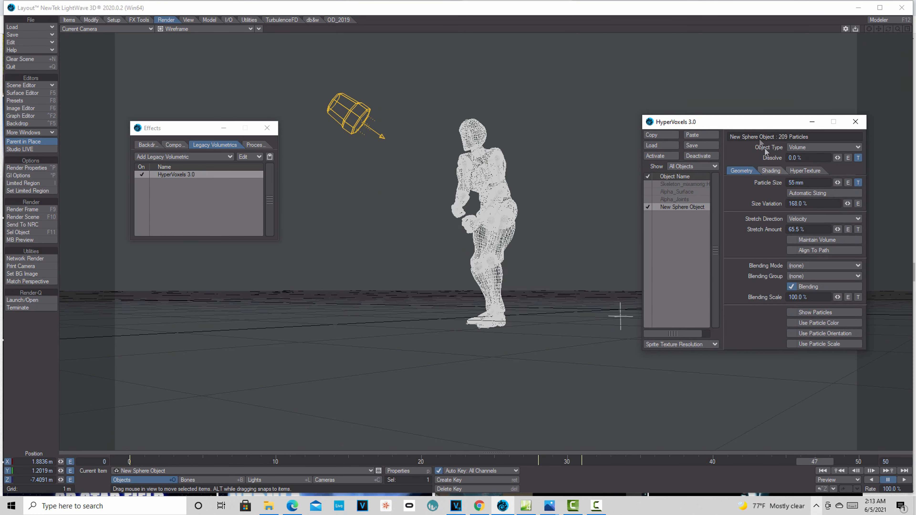
Inspect the Dissolve gradient, then view HyperVoxels Shading: colour 200/200/200, 100% luminosity, 15% thickness.
left_click_drag(714, 127, 233, 189)
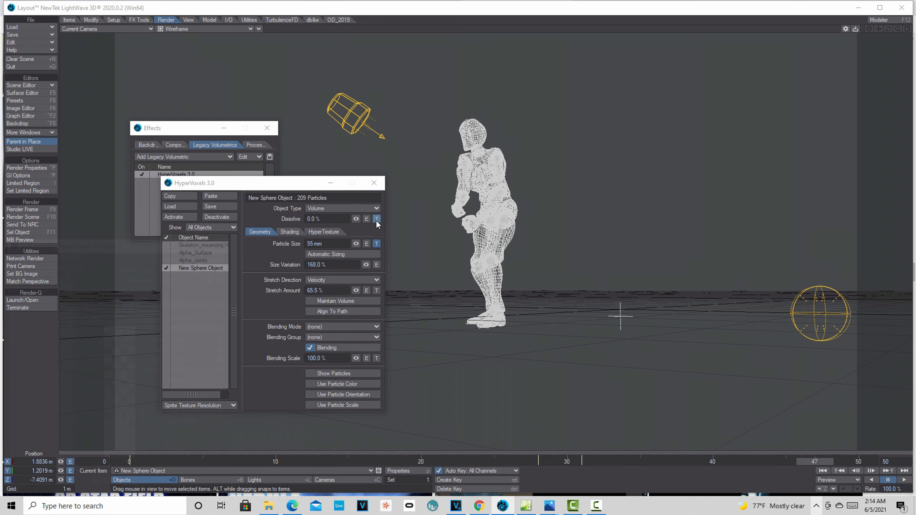
left_click(376, 218)
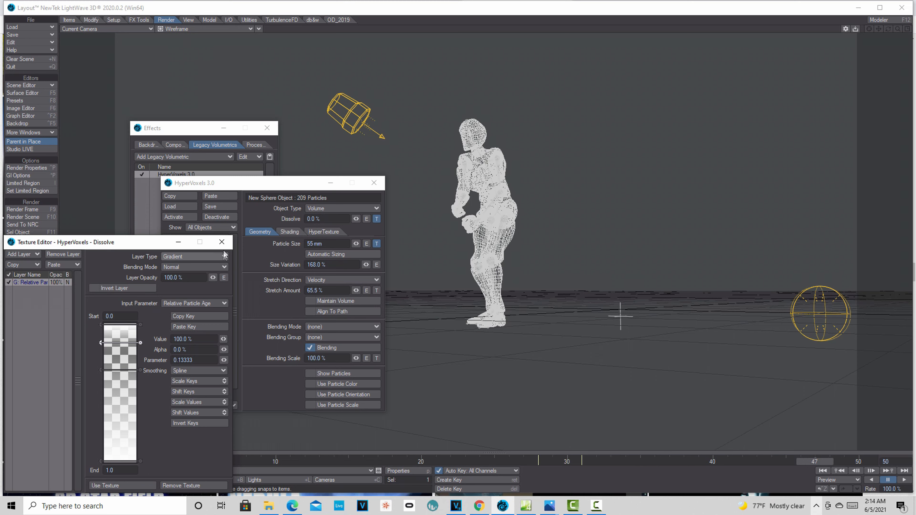
left_click(222, 242)
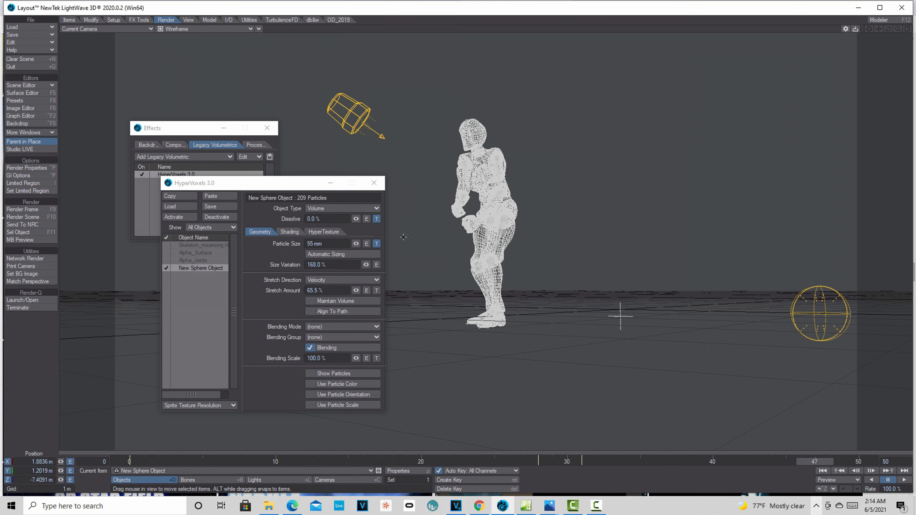
left_click(291, 232)
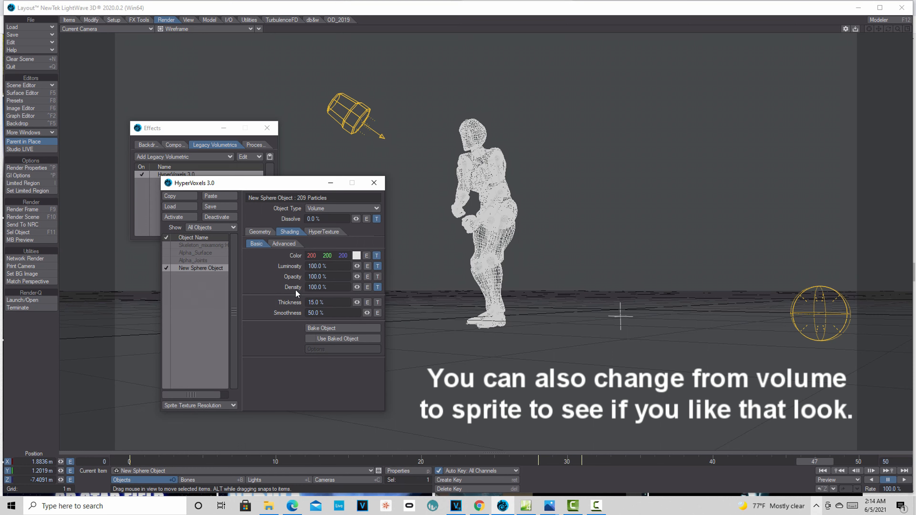
Inspect the Density and Luminosity textures, then view Advanced shading: Very Good quality, Beer illumination.
left_click(378, 287)
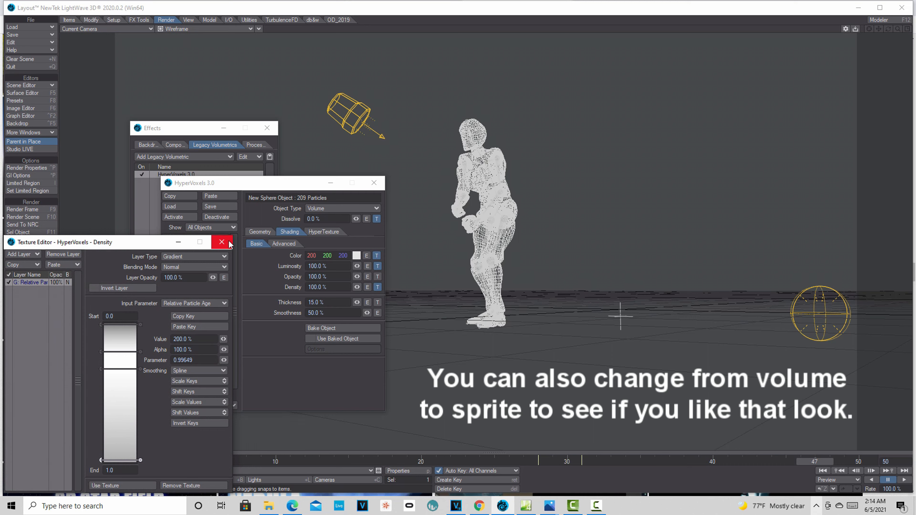
left_click(221, 243)
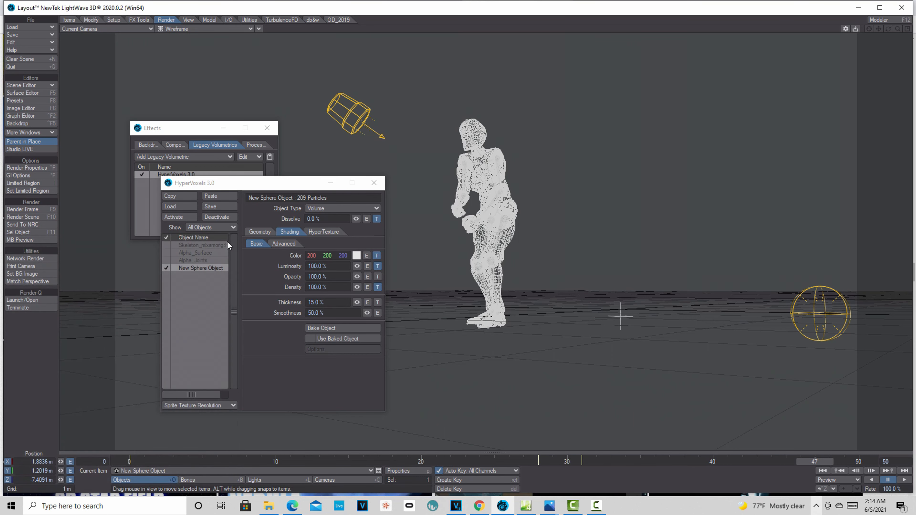
left_click(377, 266)
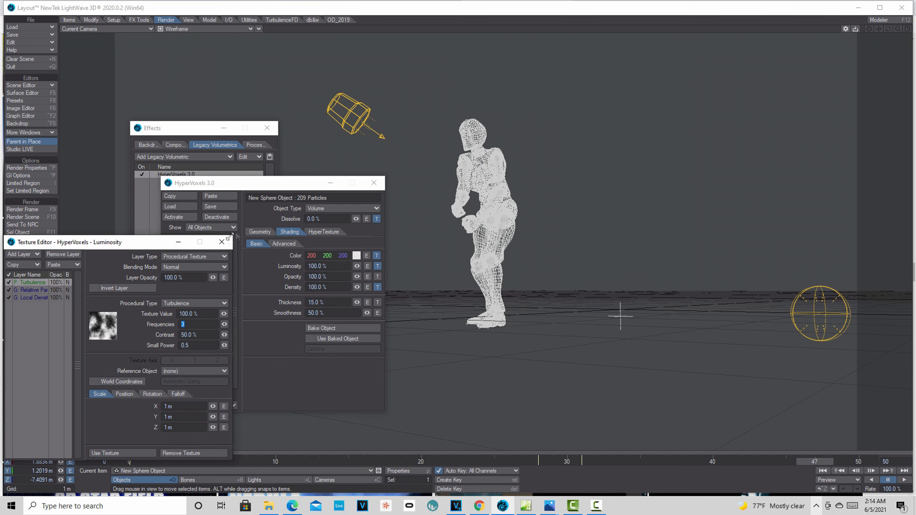
left_click(221, 242)
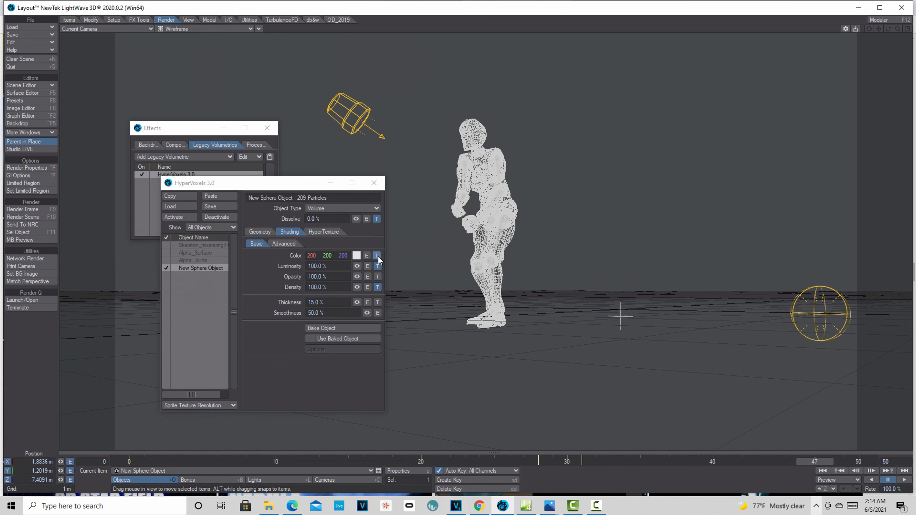
left_click(282, 245)
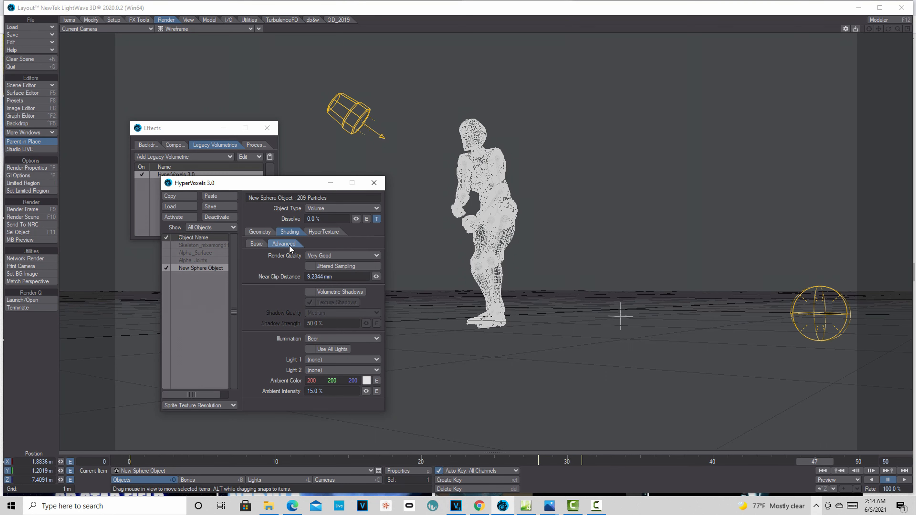
Open the HyperTexture amplitude gradient (Relative Particle Age, 360%) and close HyperVoxels and Effects.
left_click(326, 232)
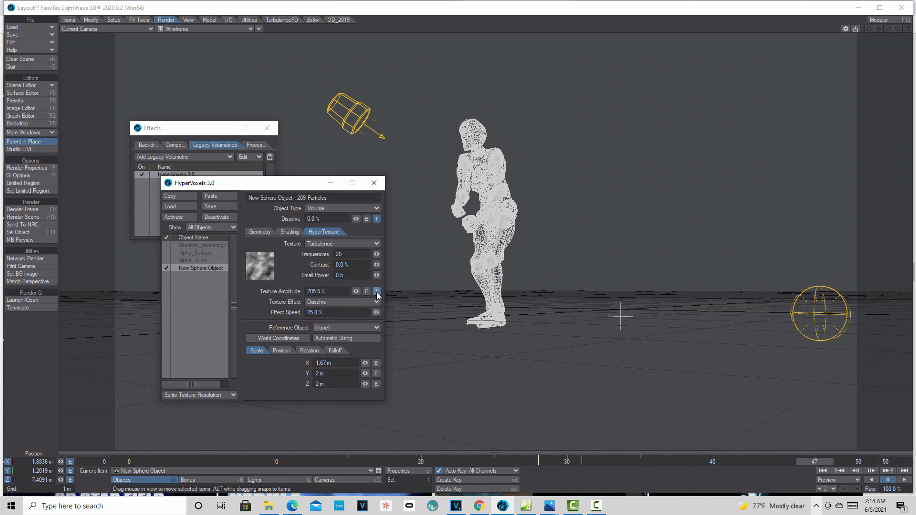
left_click(377, 292)
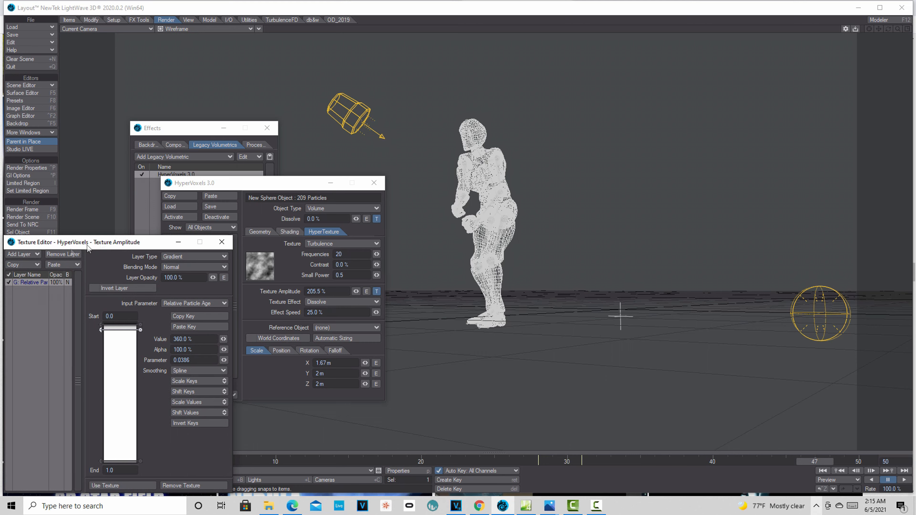
left_click(374, 183)
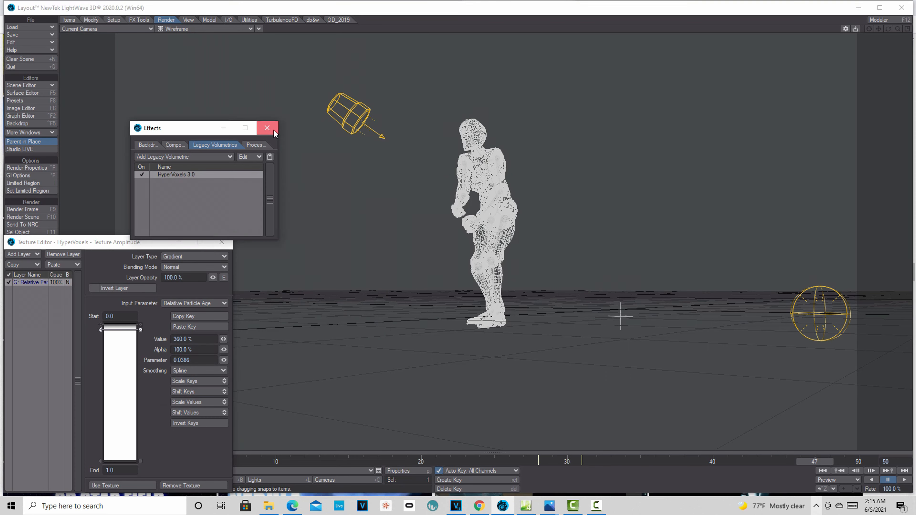
left_click(267, 127)
Switch the viewport to VPR to live-render the fiery flame stream past the character.
left_click(250, 29)
left_click(230, 69)
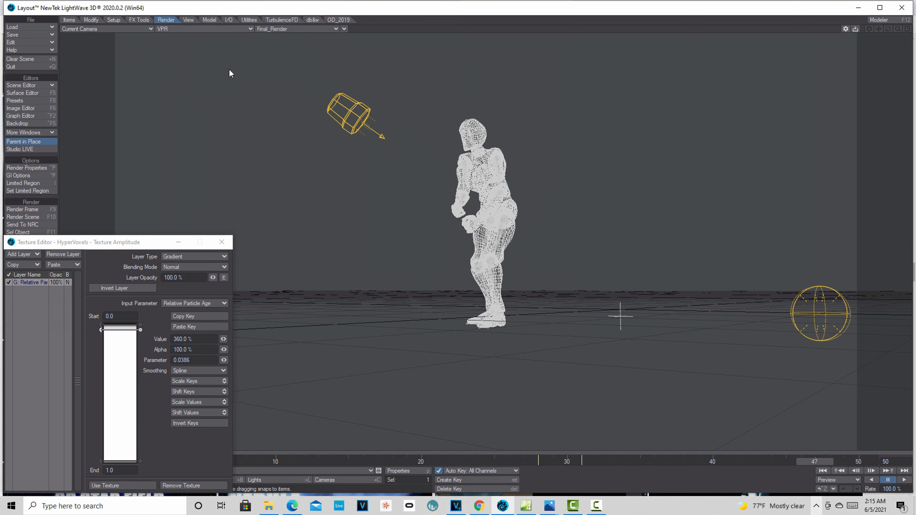
left_click_drag(121, 245, 731, 153)
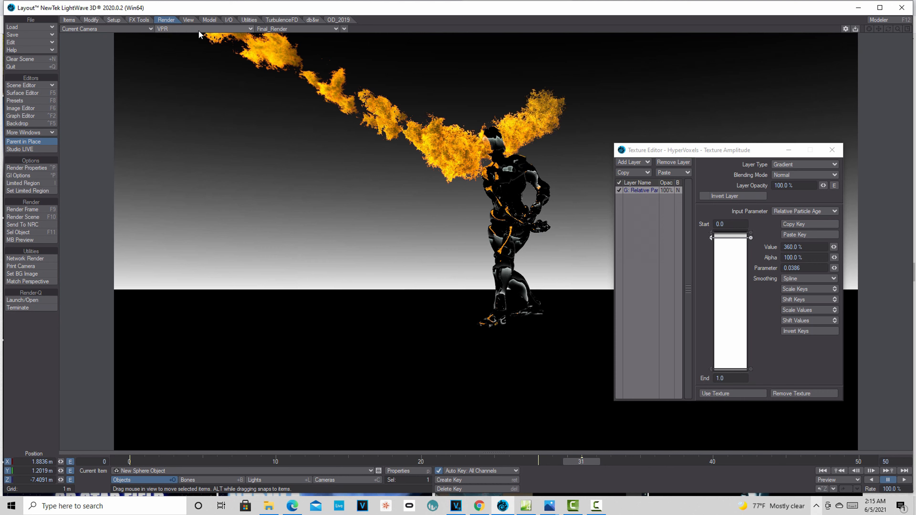
In the FX Emitter's particle settings, change Life Time from 10 to 7 frames.
left_click(399, 470)
left_click(173, 167)
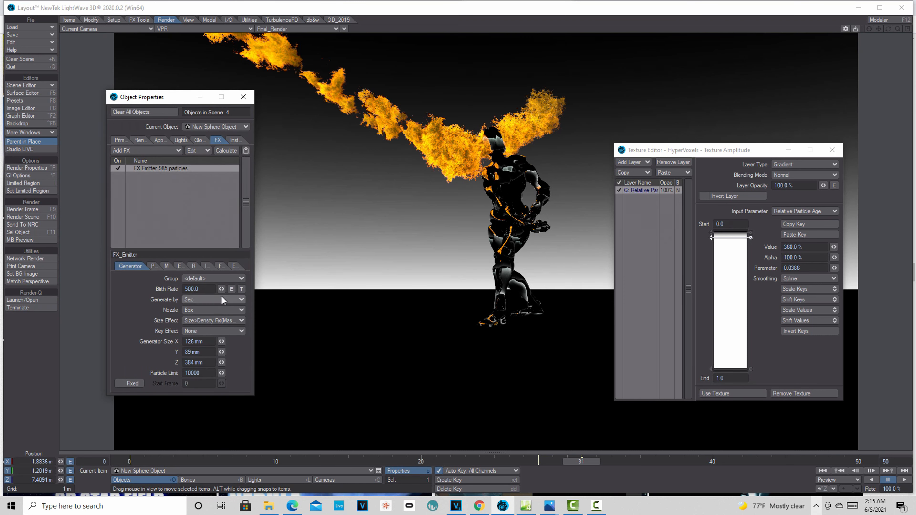
left_click(153, 266)
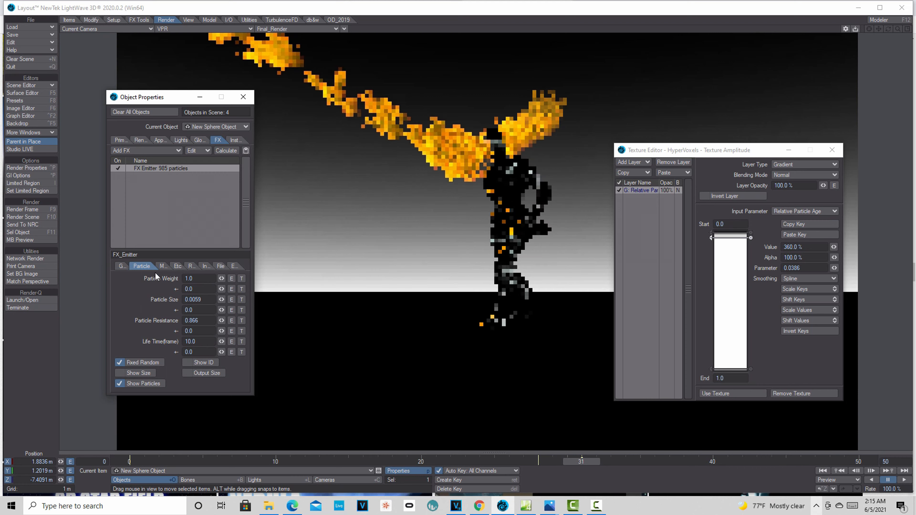
right_click(205, 342)
left_click(206, 343)
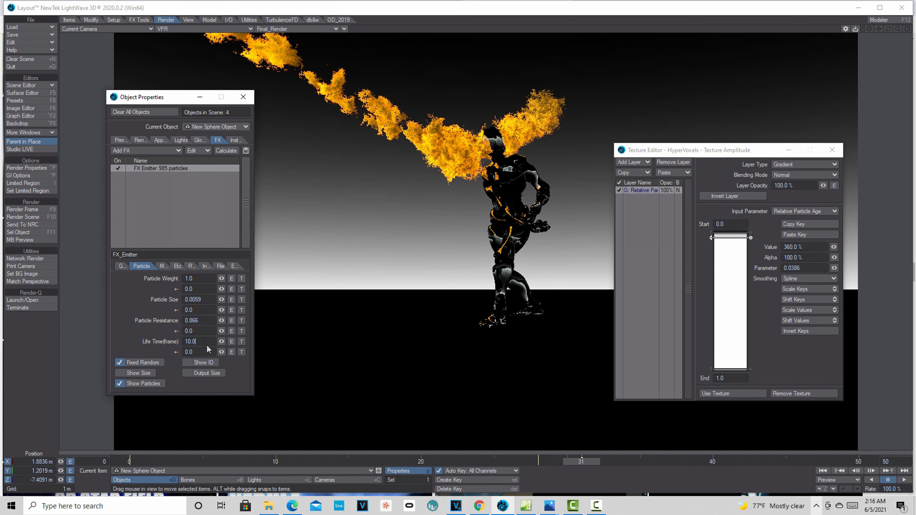
left_click_drag(205, 342, 181, 339)
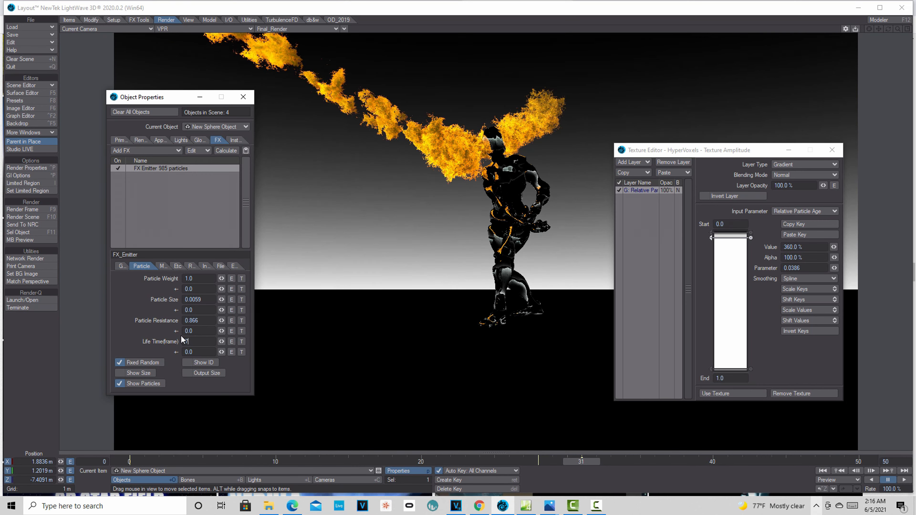
type("7")
key("Tab")
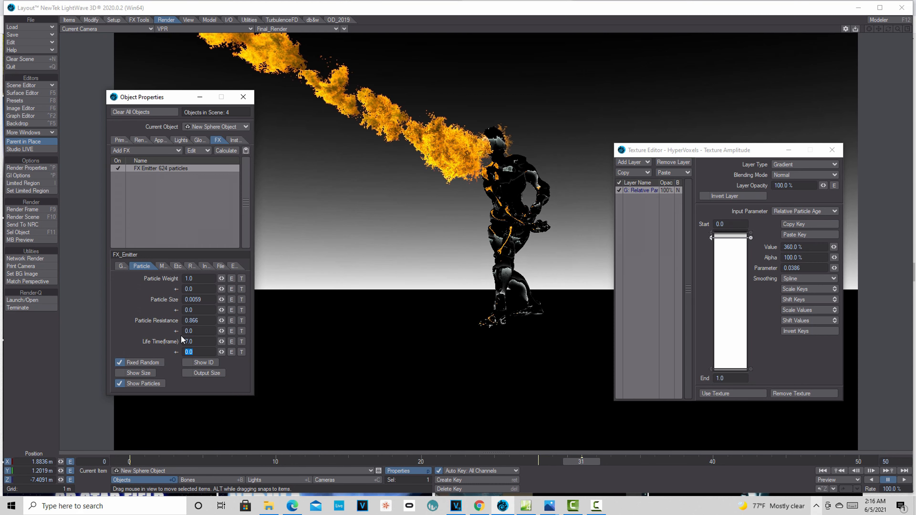
Lower the particle Life Time to 6, then 5 frames.
key("shift+Tab")
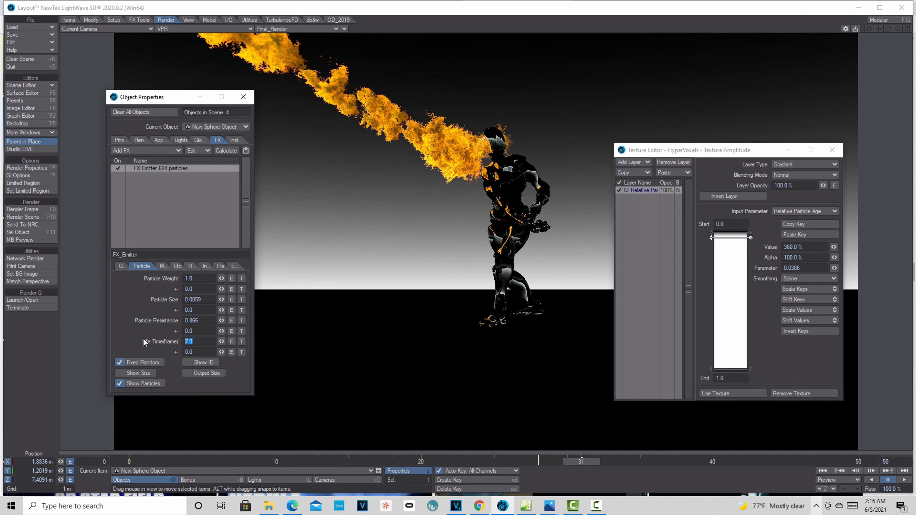
type("6")
key("Tab")
left_click(197, 343)
left_click_drag(197, 344, 170, 349)
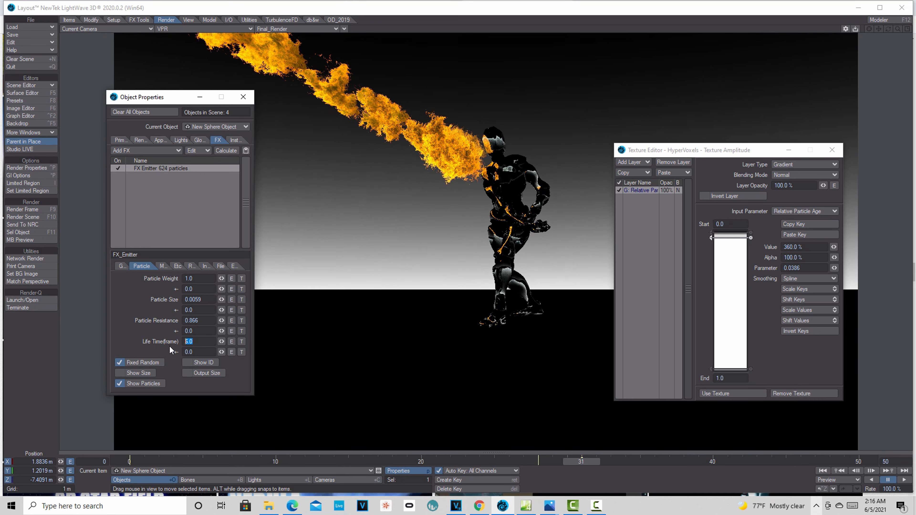
type("5")
key("Tab")
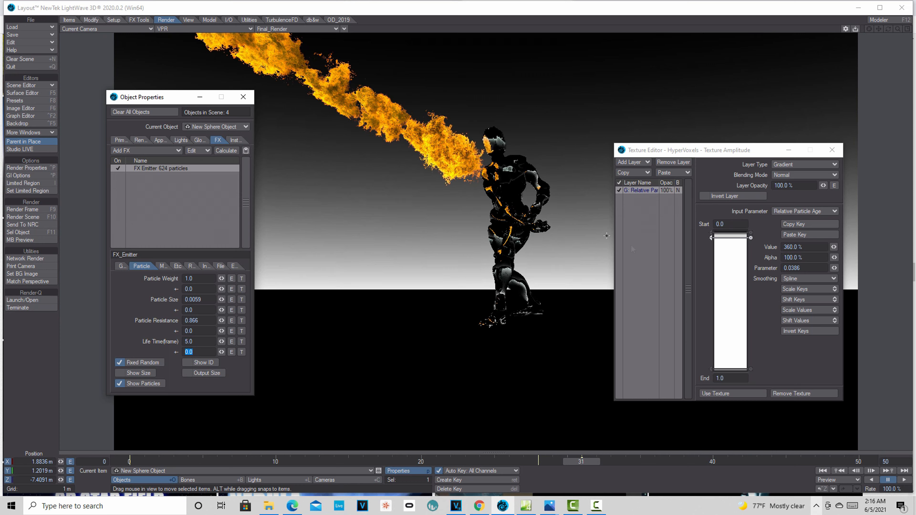
Set the amplitude gradient key's value from 360% to 50%.
left_click(728, 240)
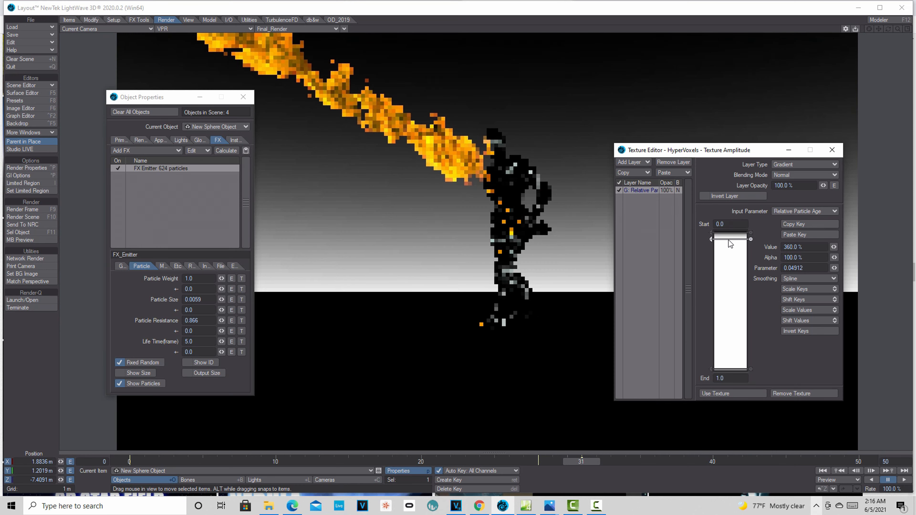
left_click_drag(816, 247, 659, 245)
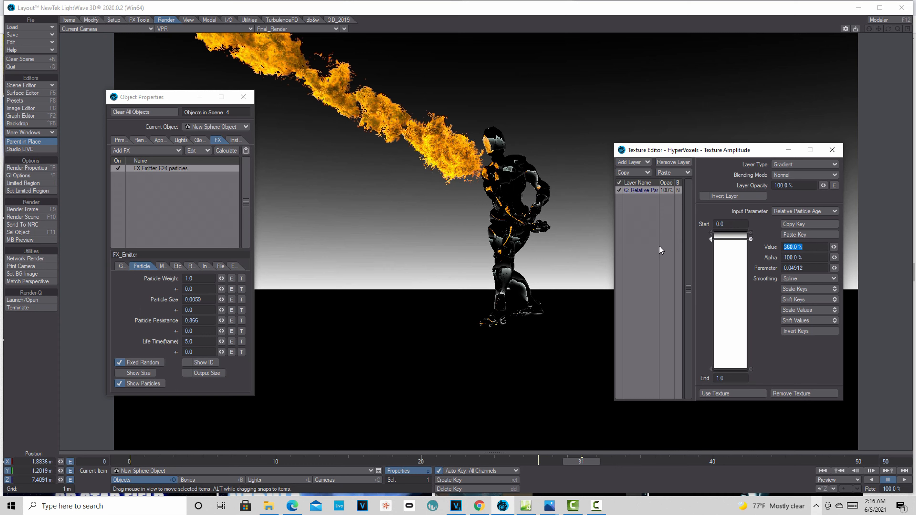
type("50")
key("Tab")
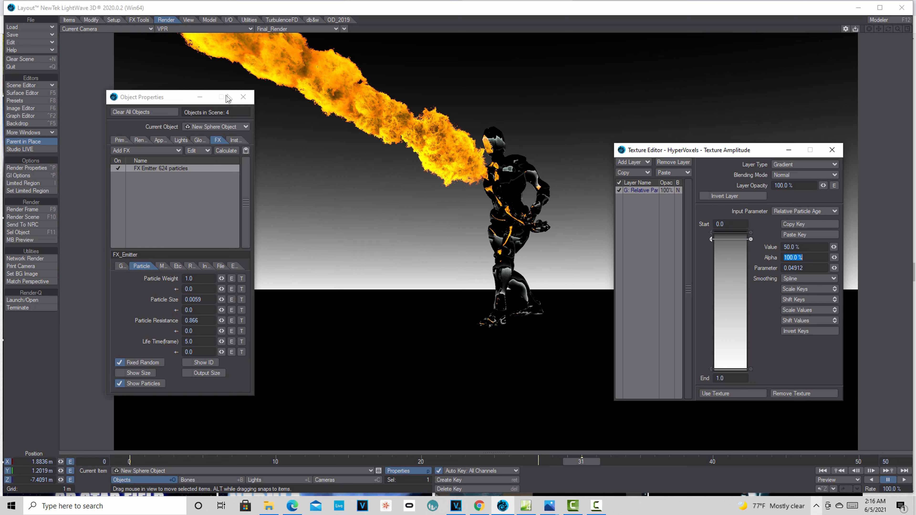
Minimize Object Properties and raise the gradient key value up to 128.5%.
left_click(197, 97)
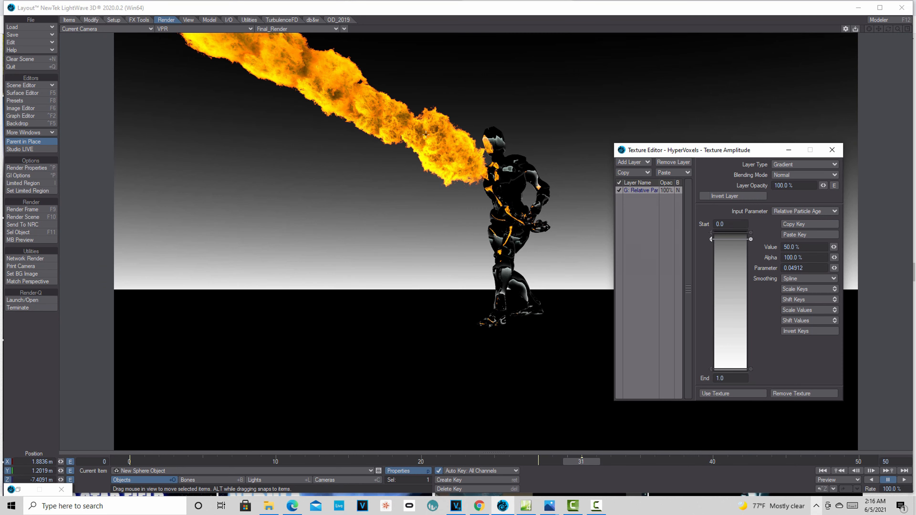
left_click_drag(833, 249, 851, 249)
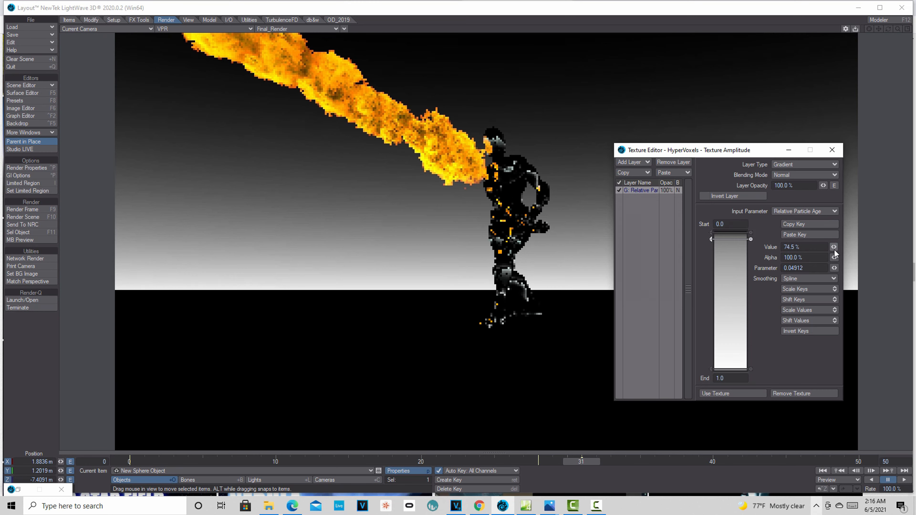
left_click_drag(834, 249, 850, 248)
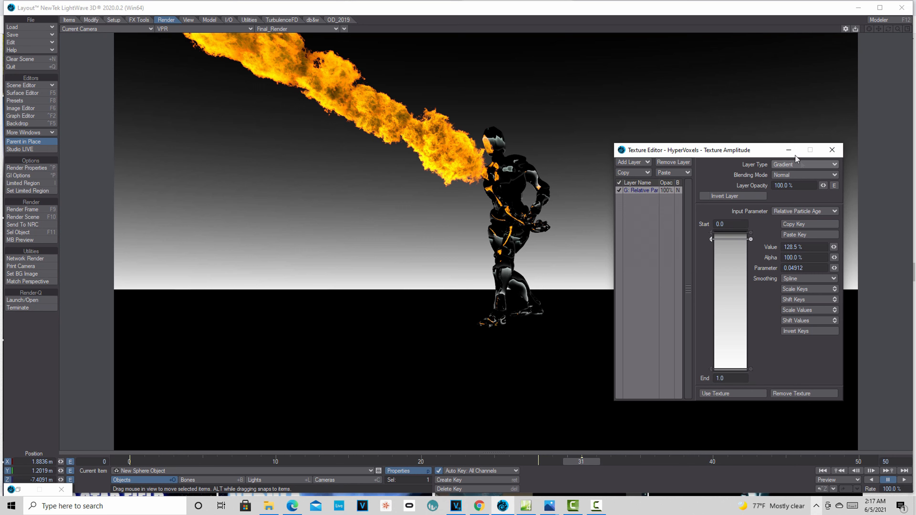
Play the animation from frame 0 to frame 29, moving the Texture Editor left out of view.
left_click(823, 470)
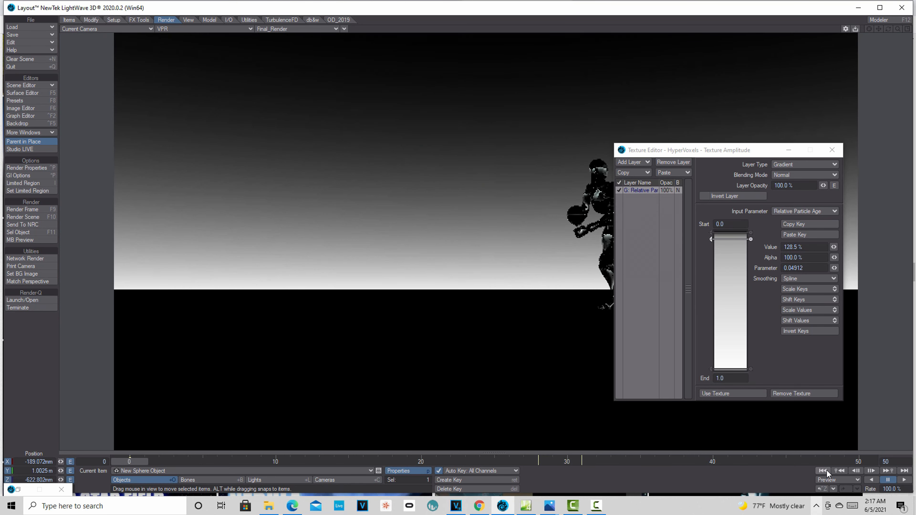
left_click(904, 480)
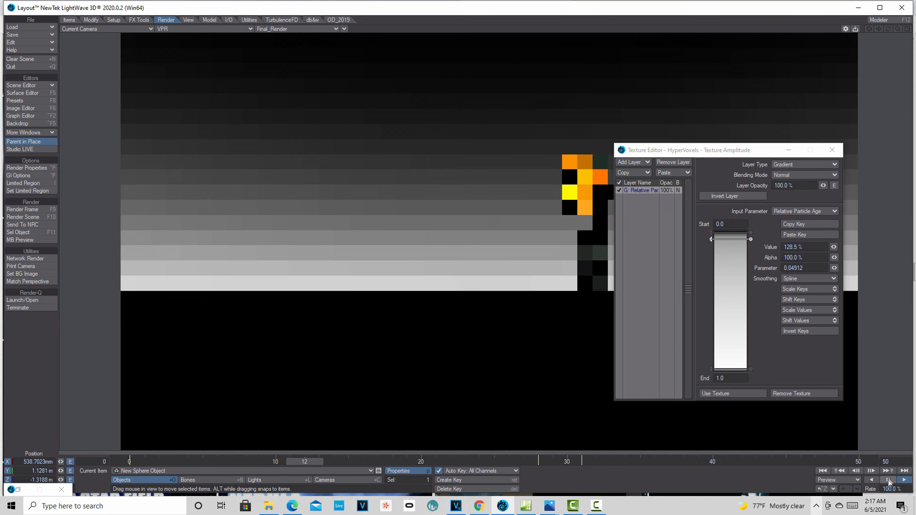
left_click_drag(696, 153, 774, 139)
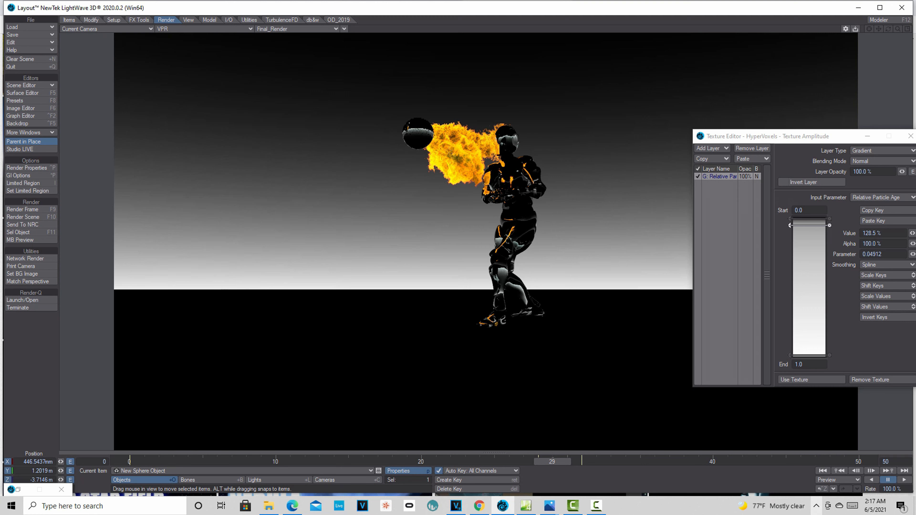
left_click_drag(811, 136, 688, 132)
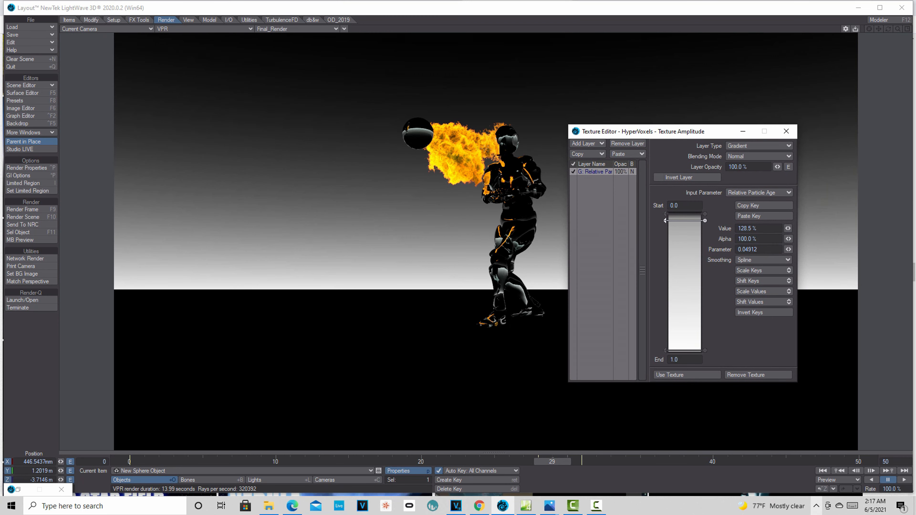
Set the Backdrop effect's Zenith Color to light grey 085/085/085.
left_click(25, 125)
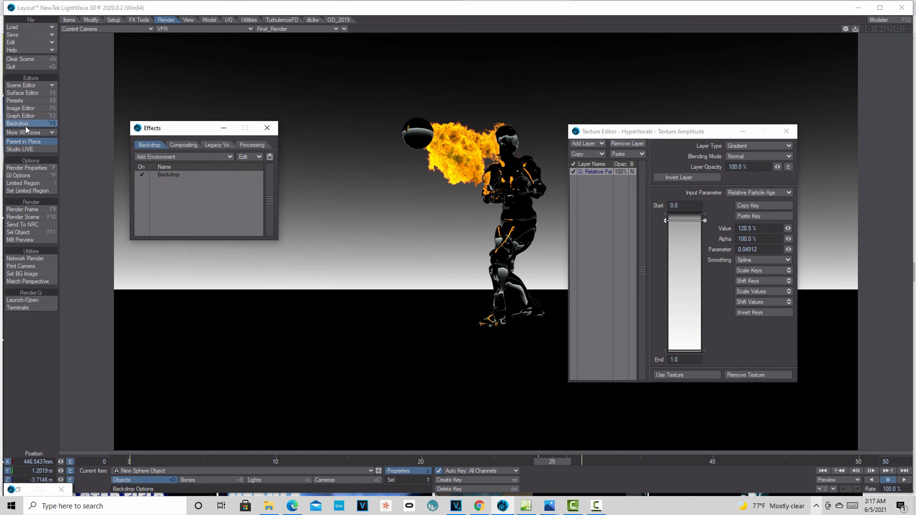
left_click(187, 173)
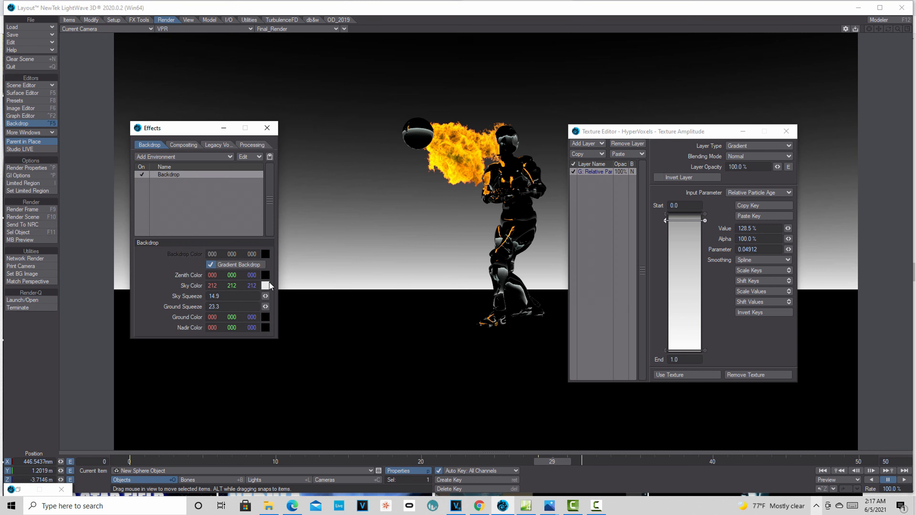
left_click(266, 276)
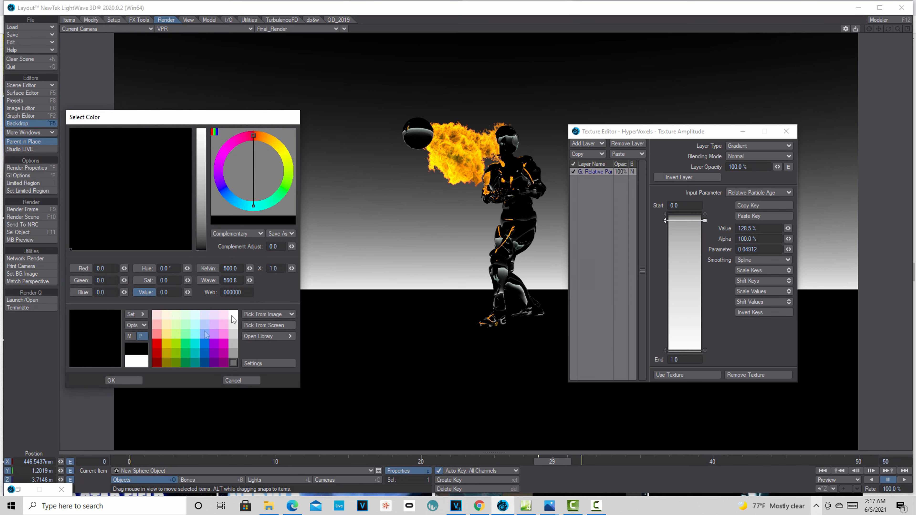
left_click(234, 353)
left_click(119, 380)
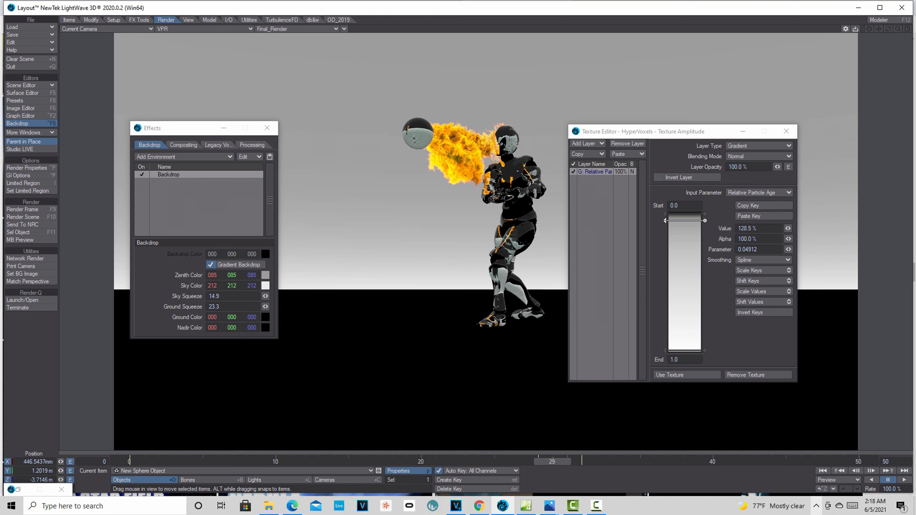
Close the Effects window and select the Sphere surface in the Surface Editor.
left_click(267, 128)
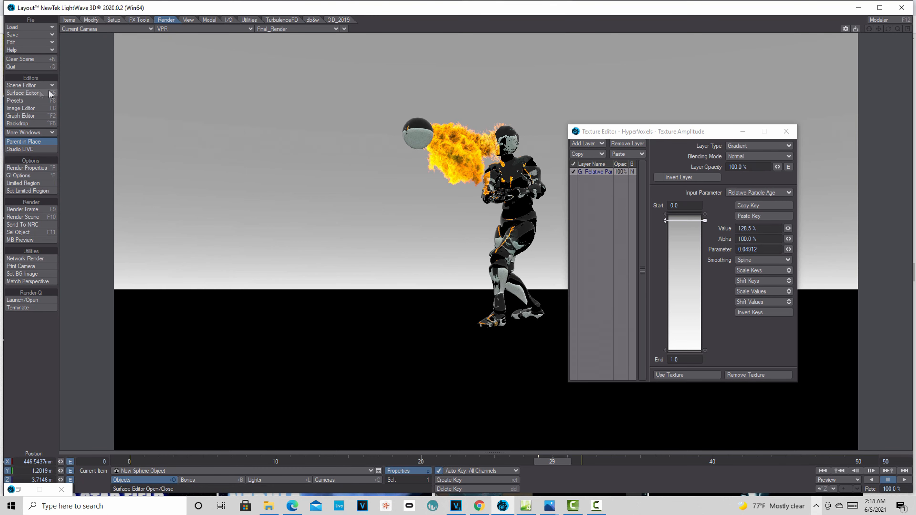
left_click(32, 93)
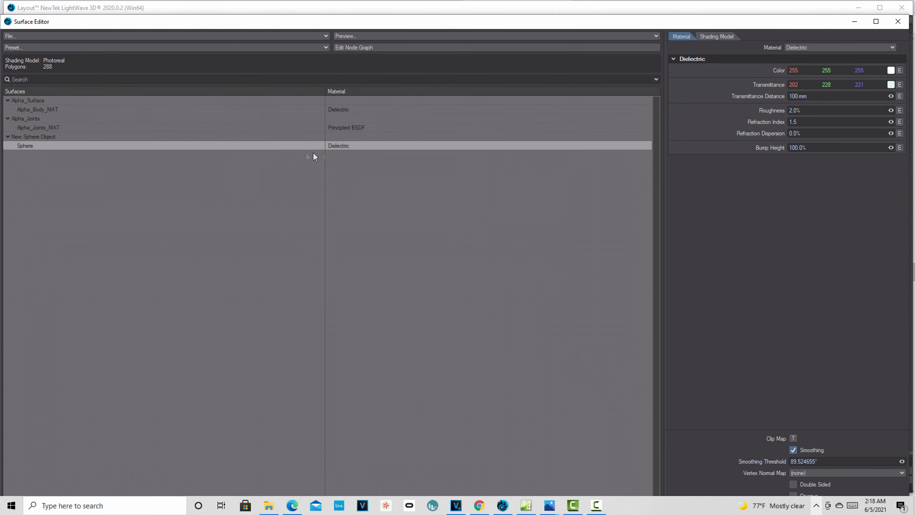
right_click(344, 145)
left_click(348, 151)
Make the Sphere surface colour black (0 0 0), leave Transmittance unchanged, and close the editor.
left_click(891, 71)
left_click(134, 350)
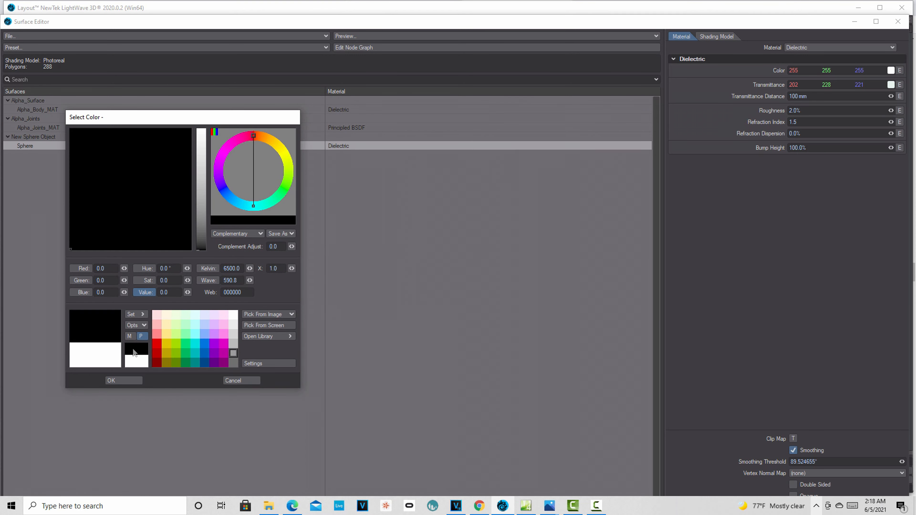
left_click(124, 381)
left_click(891, 85)
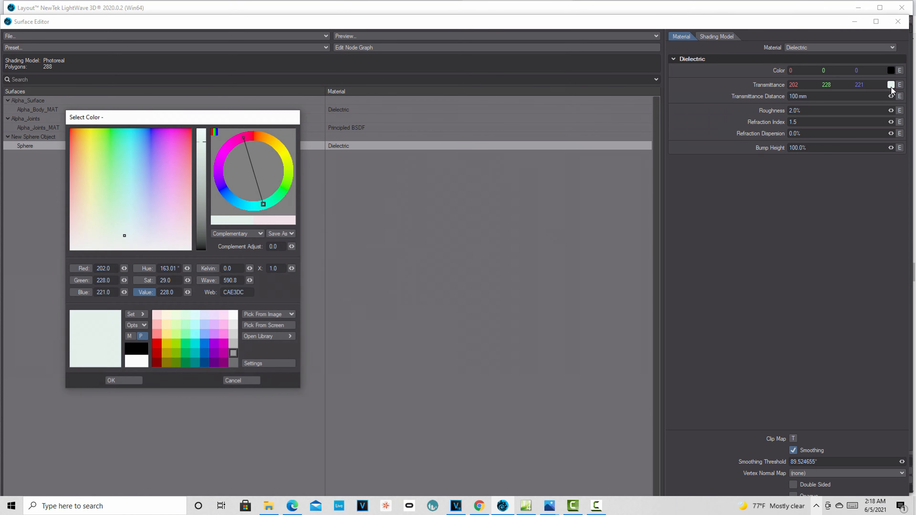
left_click(124, 380)
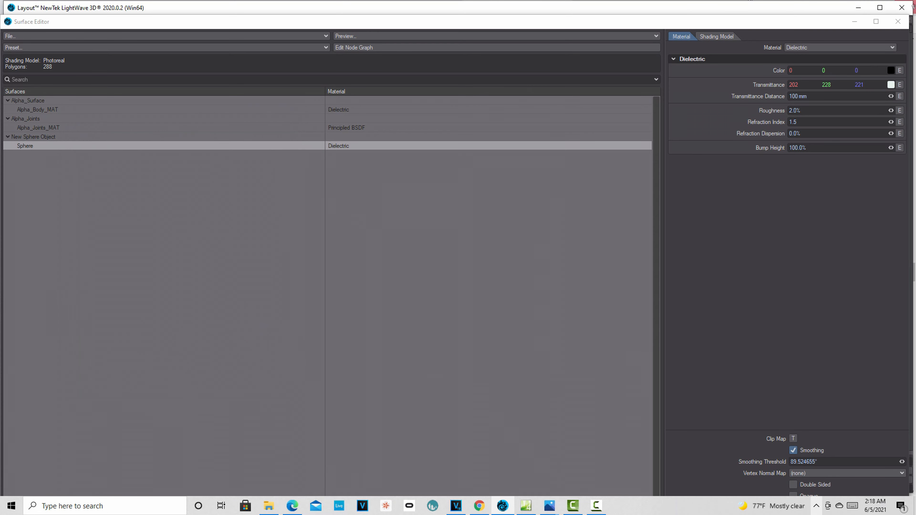
left_click(898, 21)
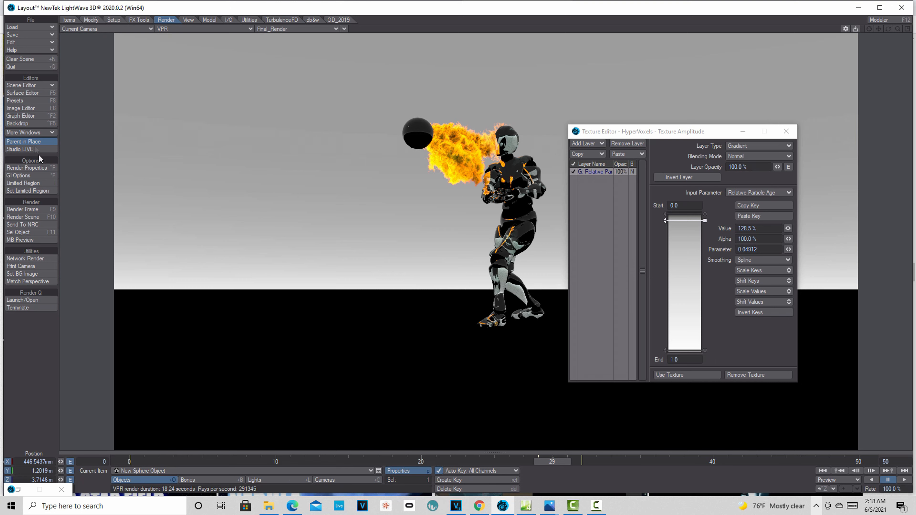
Recolour the Sphere surface cyan 125/255/255, then minimize the Surface and Texture Editors.
left_click(31, 93)
left_click(899, 72)
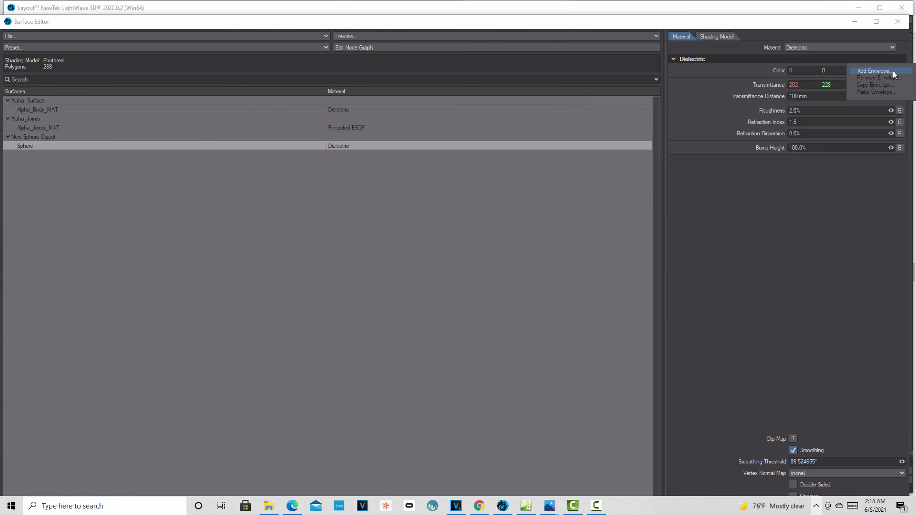
left_click(885, 77)
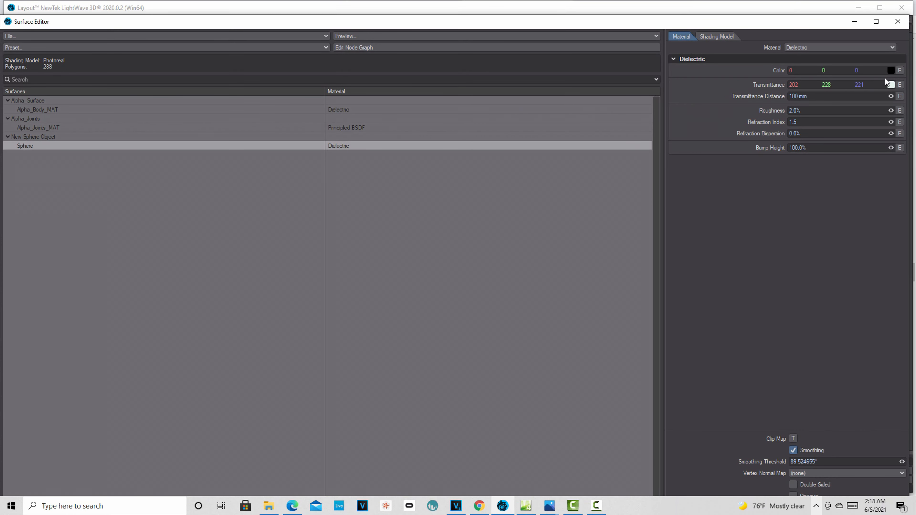
left_click(891, 71)
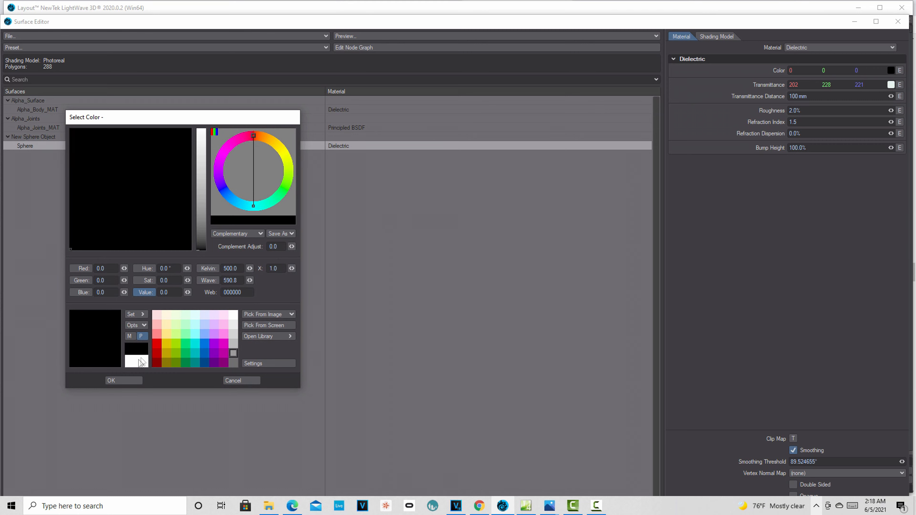
left_click(195, 325)
left_click(130, 378)
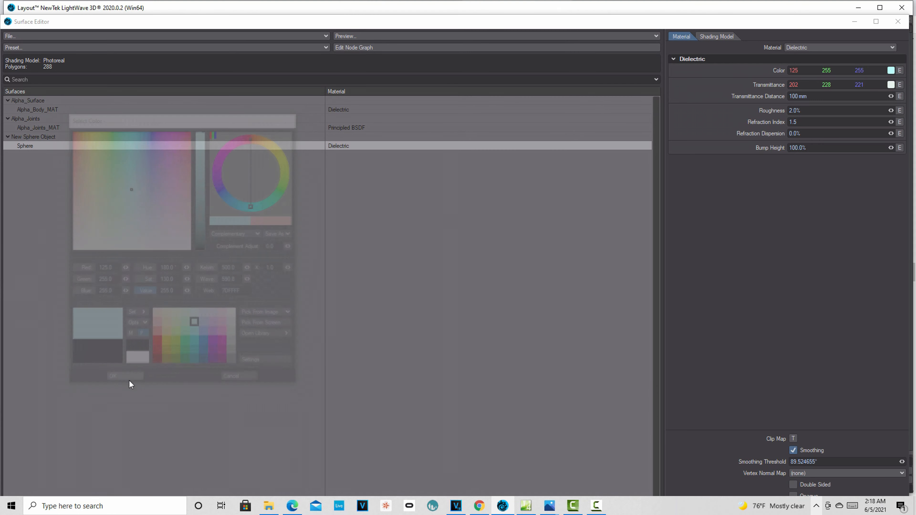
left_click(855, 20)
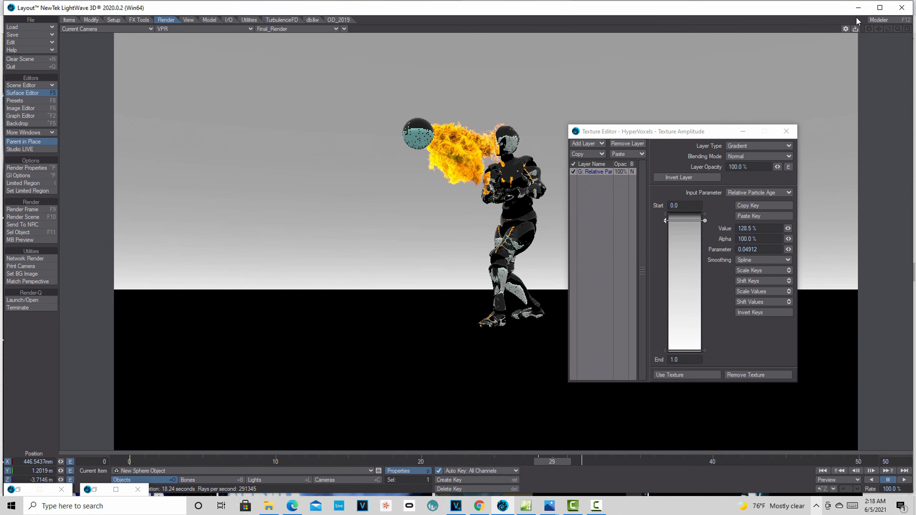
left_click(743, 132)
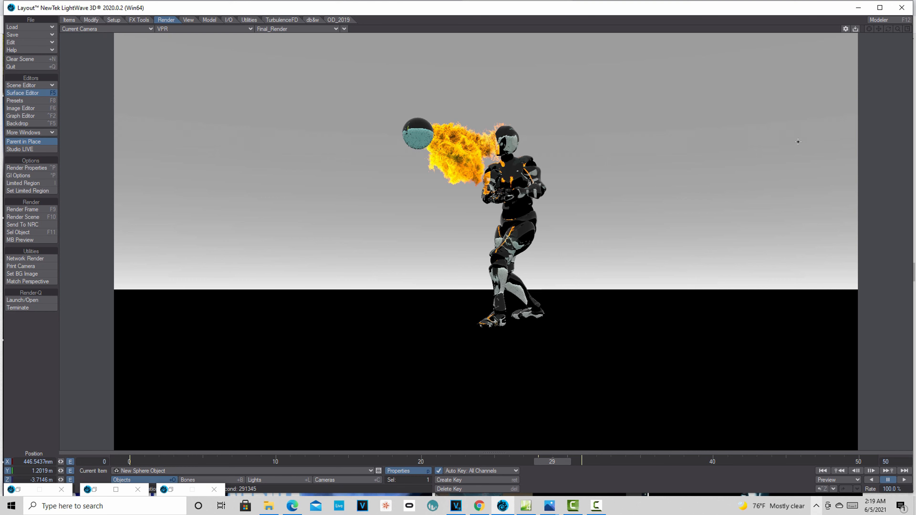